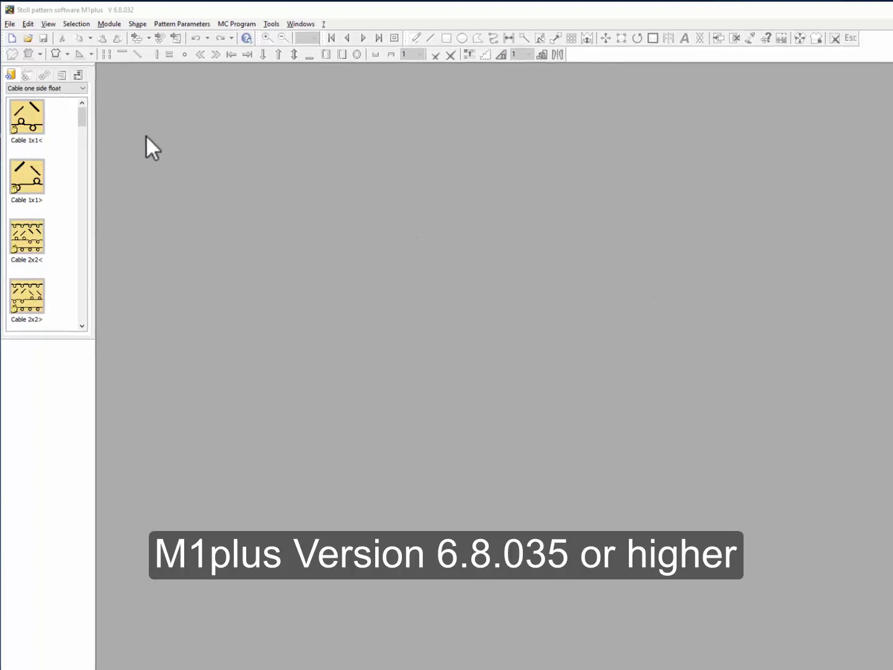
# Step: Open the pattern file shoe.mdv from the Video folder
pyautogui.click(29, 38)
pyautogui.click(430, 318)
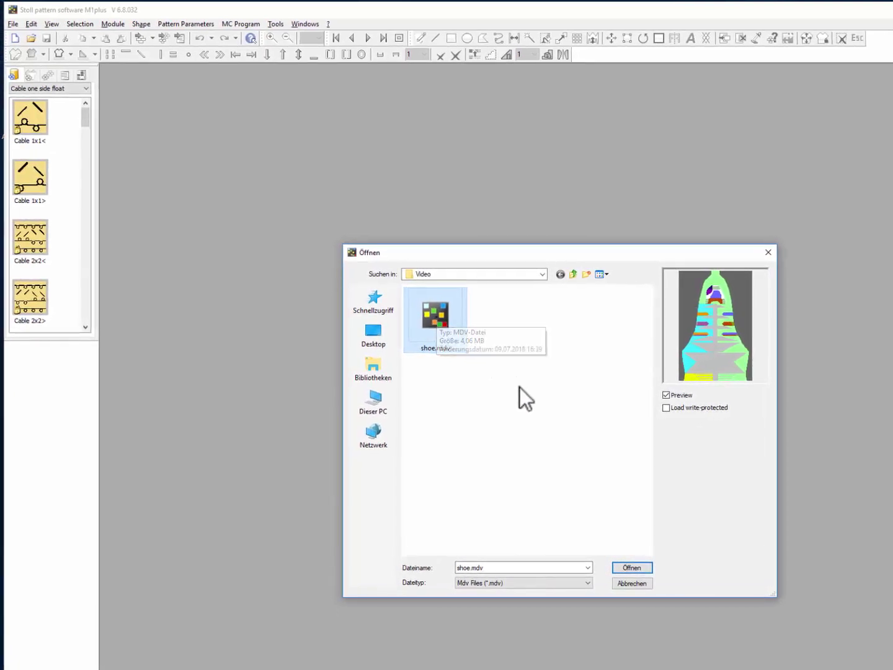
pyautogui.click(632, 569)
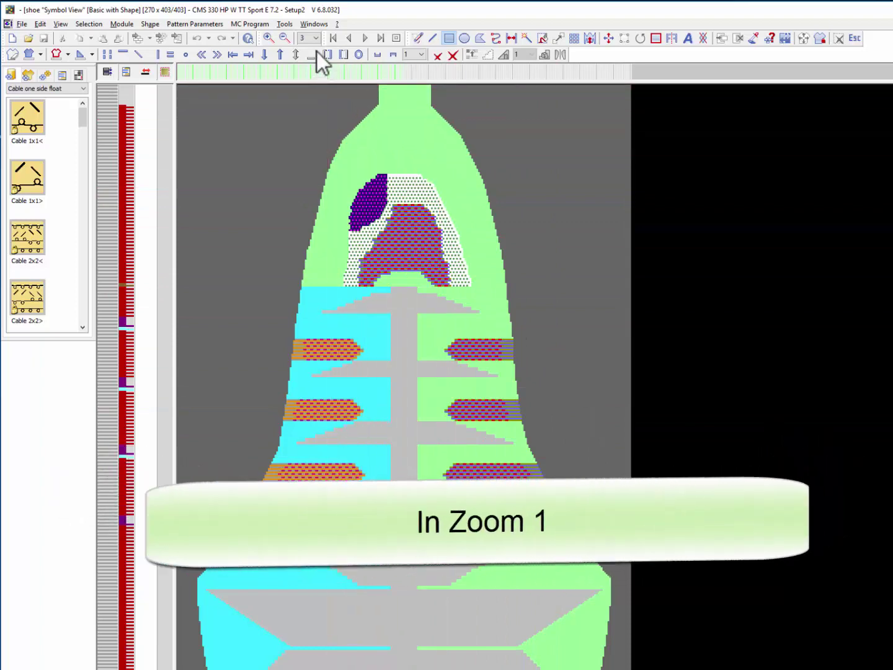
# Step: Save the whole pattern's symbol view at zoom 1 as the bitmap picture shoe.bmp
pyautogui.click(316, 38)
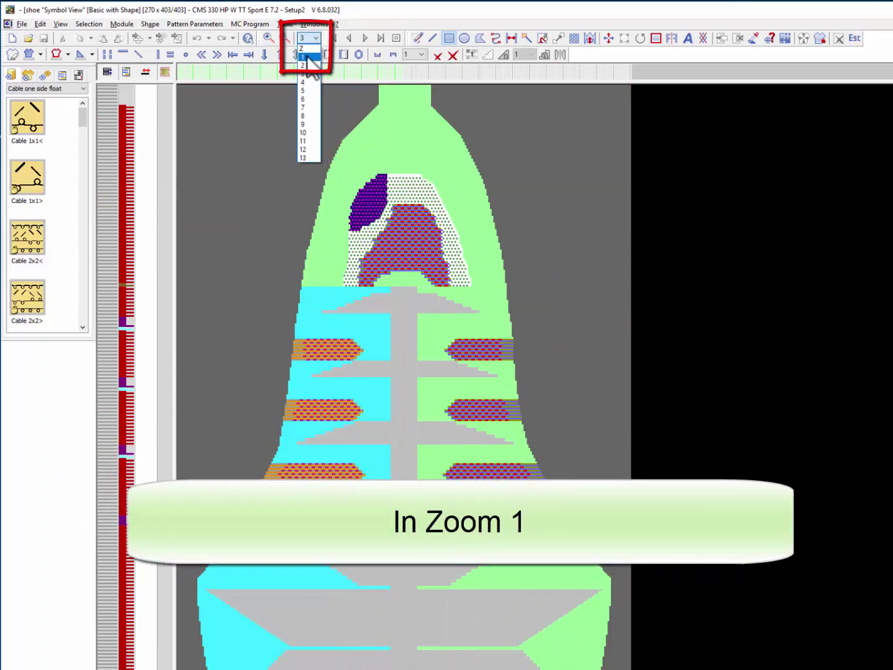
pyautogui.click(307, 56)
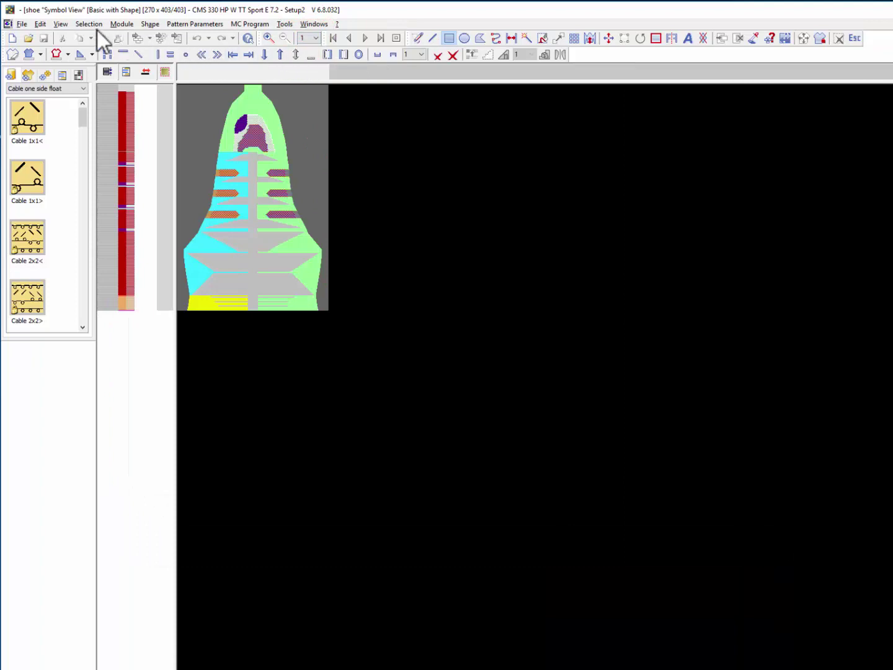
pyautogui.click(22, 23)
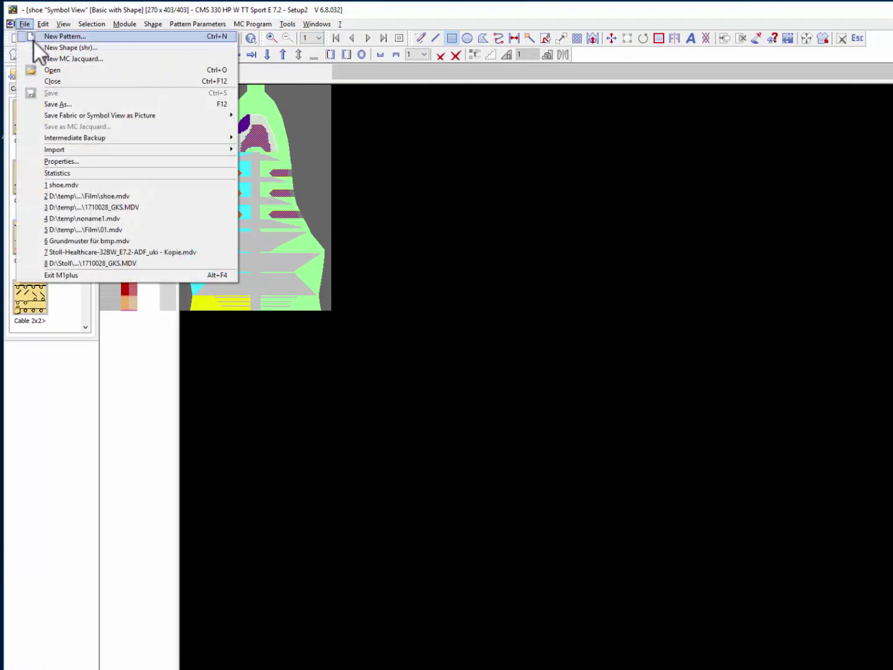
pyautogui.moveTo(84, 116)
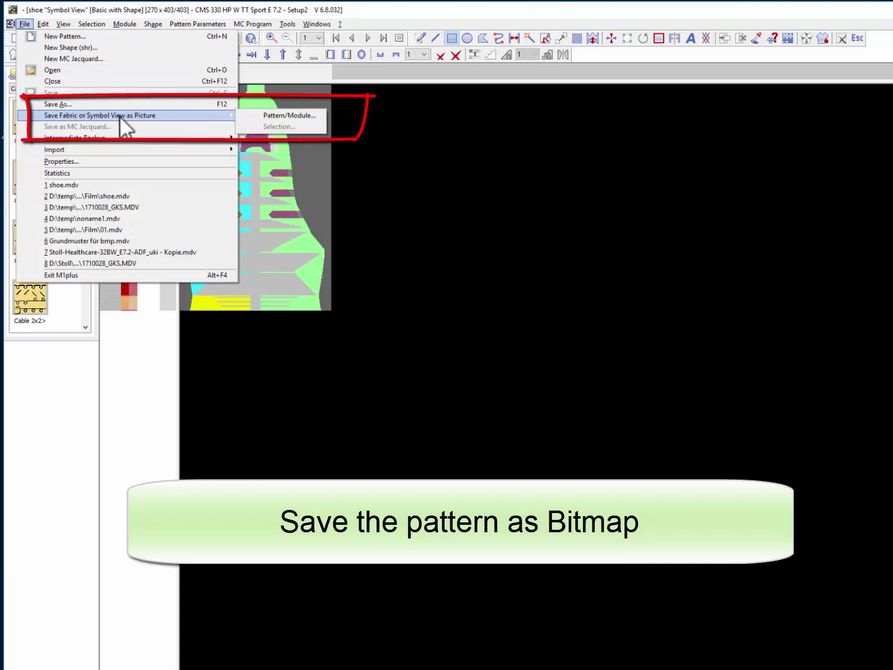
pyautogui.click(286, 114)
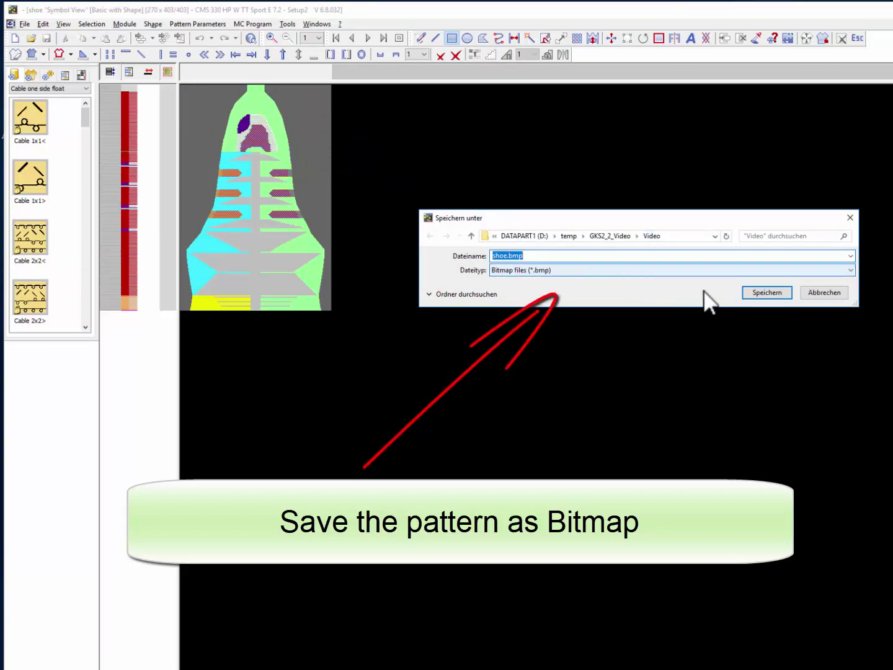
pyautogui.click(767, 293)
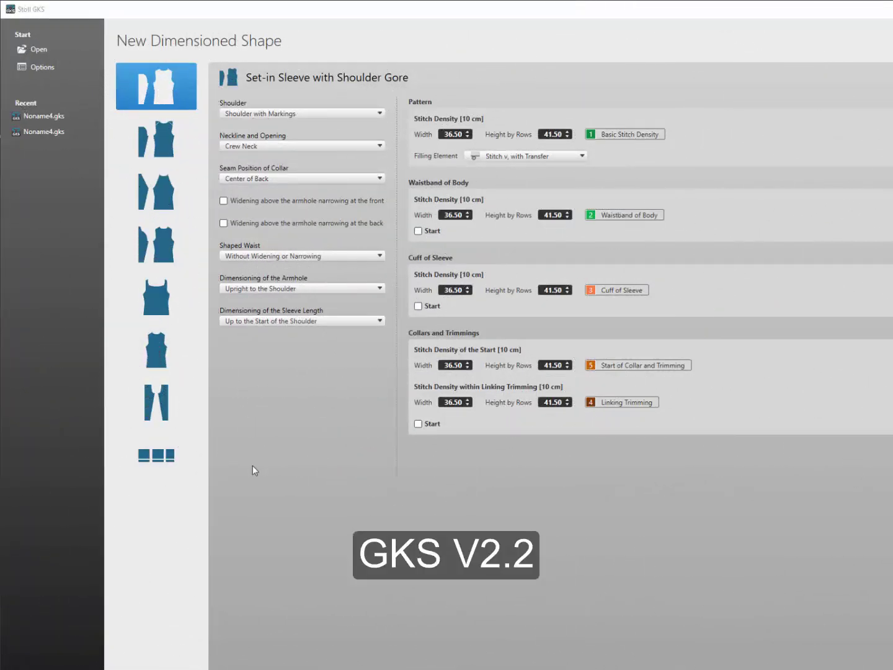
# Step: Switch to Stoll GKS, create a new shape from the rectangular-pieces template and hide its three fabric pieces
pyautogui.click(169, 461)
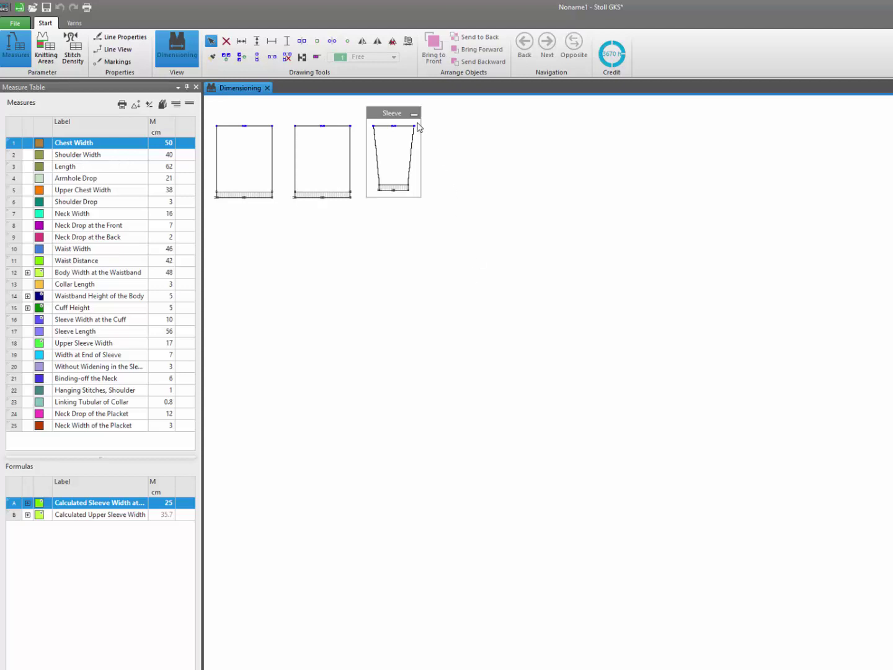
pyautogui.click(416, 114)
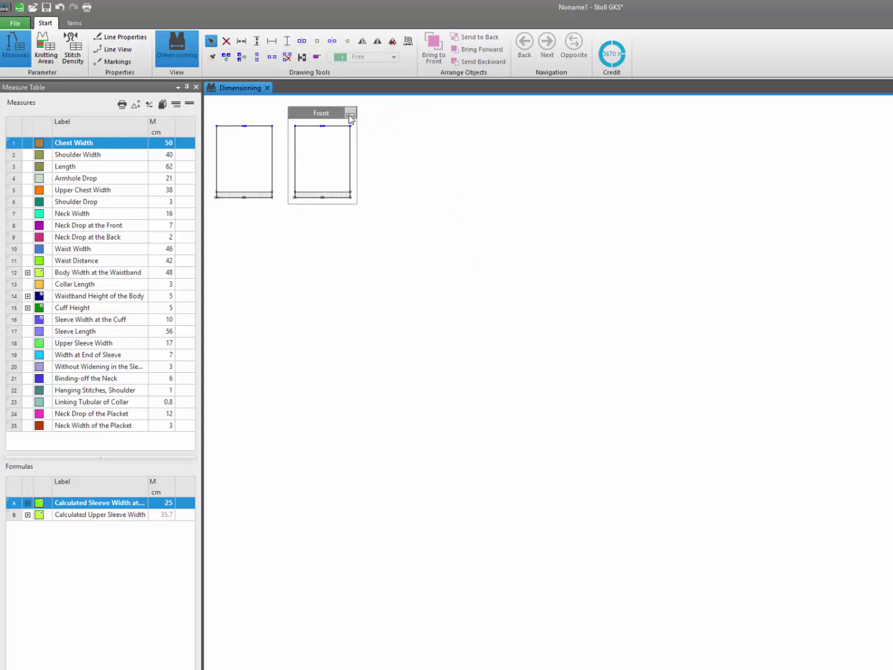
pyautogui.click(349, 113)
pyautogui.click(272, 114)
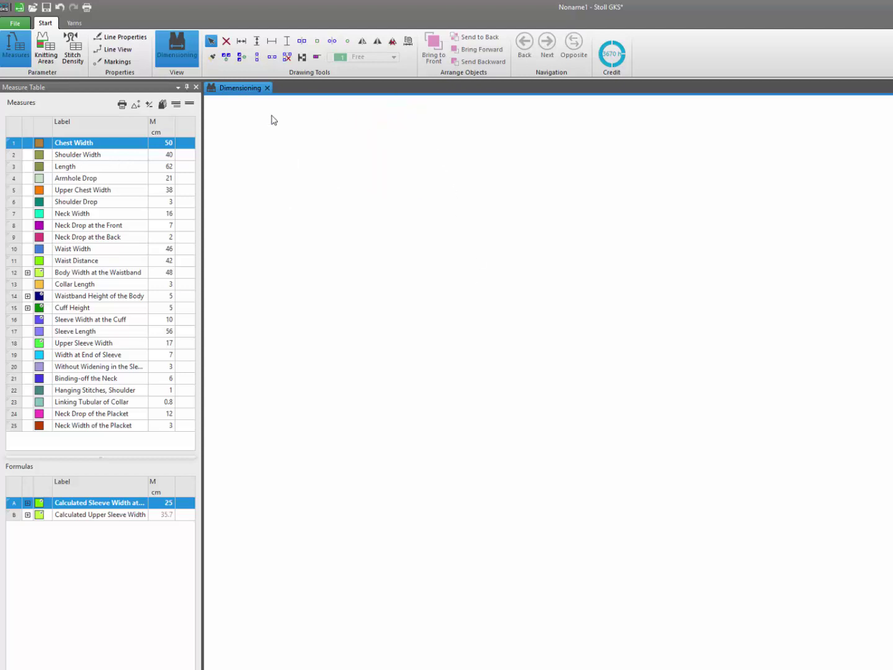
# Step: Load shoe.bmp as a background image in the empty dimensioning area and add a new fabric piece based on it
pyautogui.rightClick(457, 324)
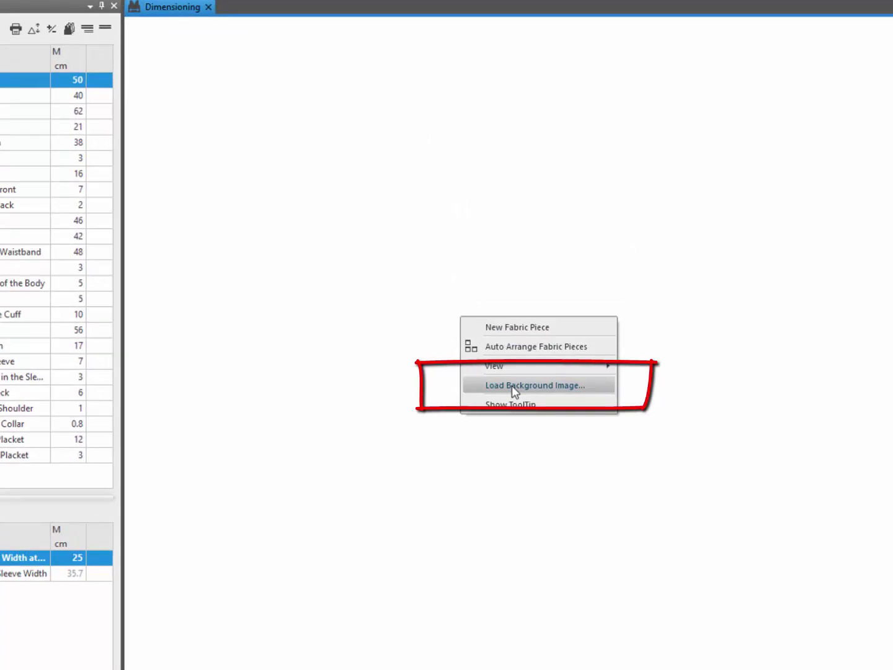
pyautogui.click(512, 386)
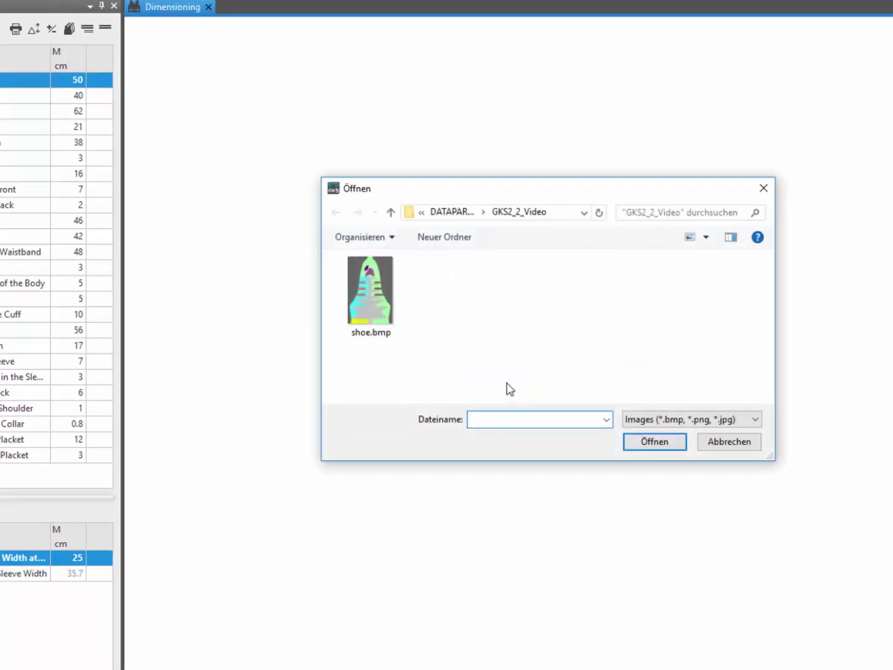
pyautogui.click(377, 292)
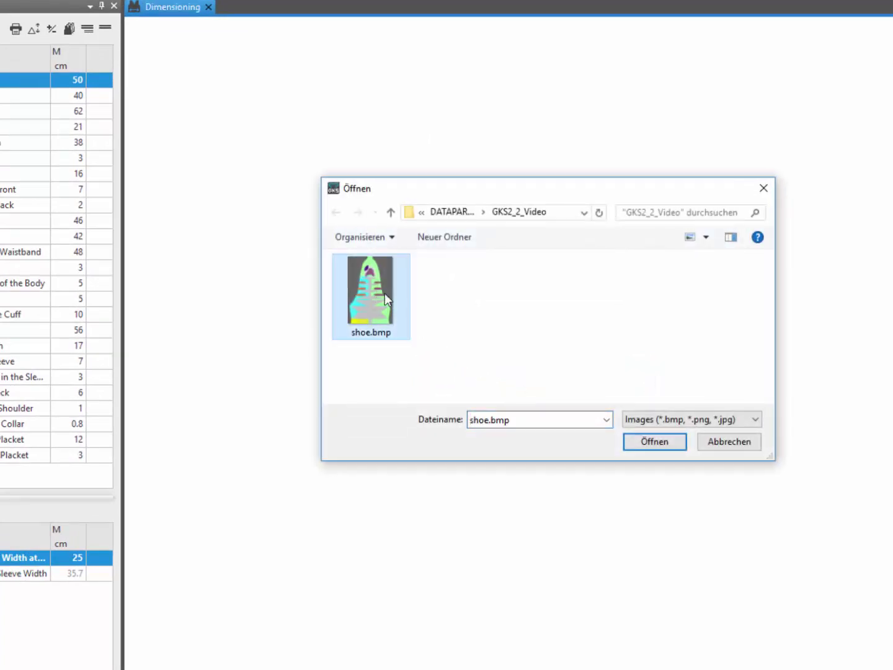
pyautogui.click(651, 444)
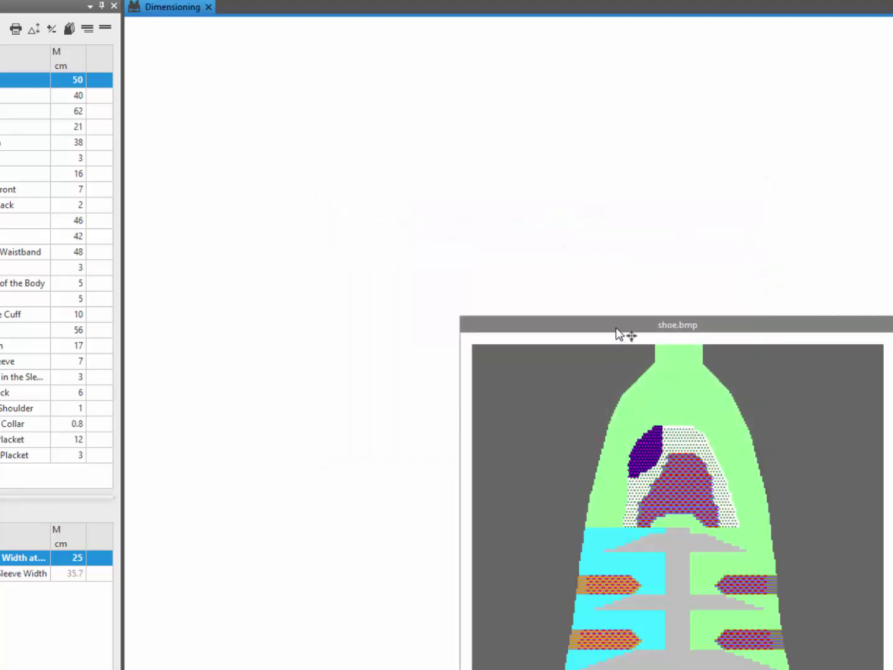
pyautogui.moveTo(616, 333); pyautogui.dragTo(481, 132)
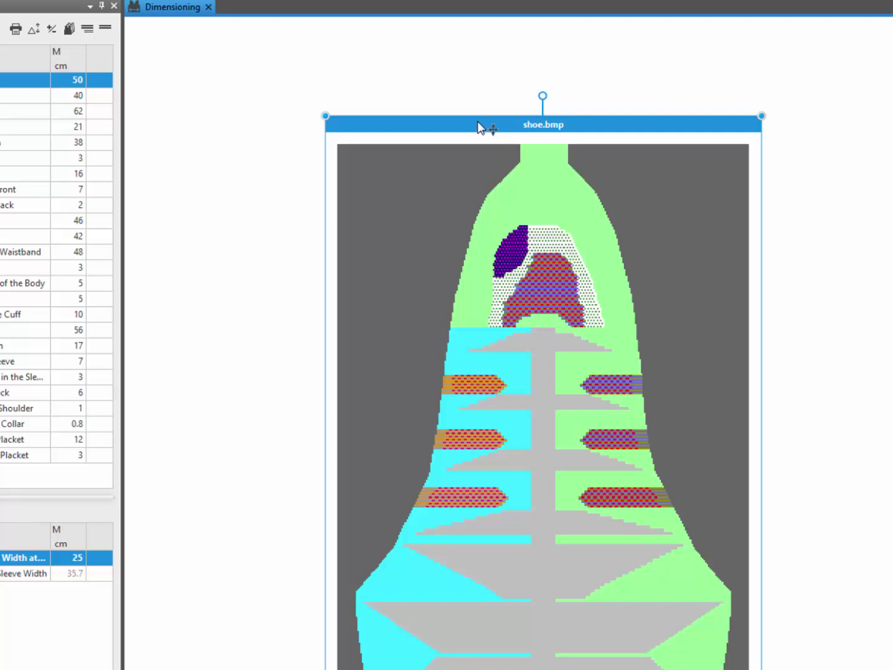
pyautogui.rightClick(478, 128)
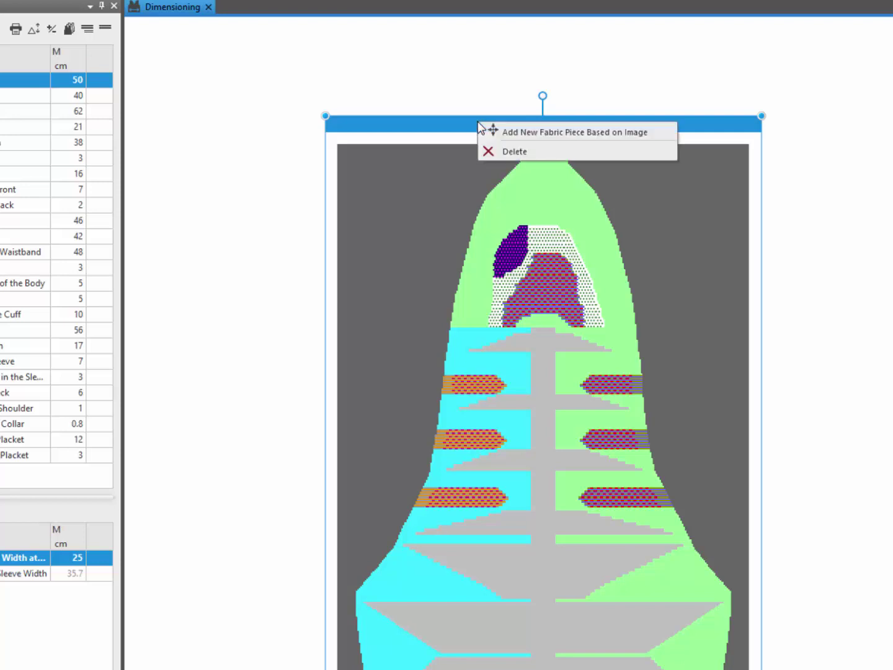
pyautogui.click(514, 132)
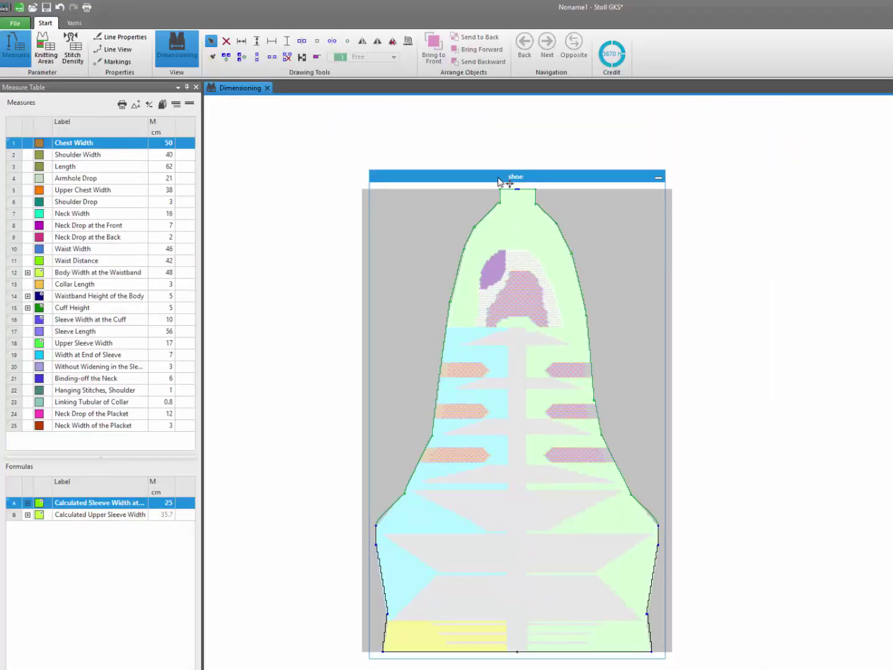
# Step: Examine the stitch density and other properties of the shoe fabric piece
pyautogui.rightClick(517, 127)
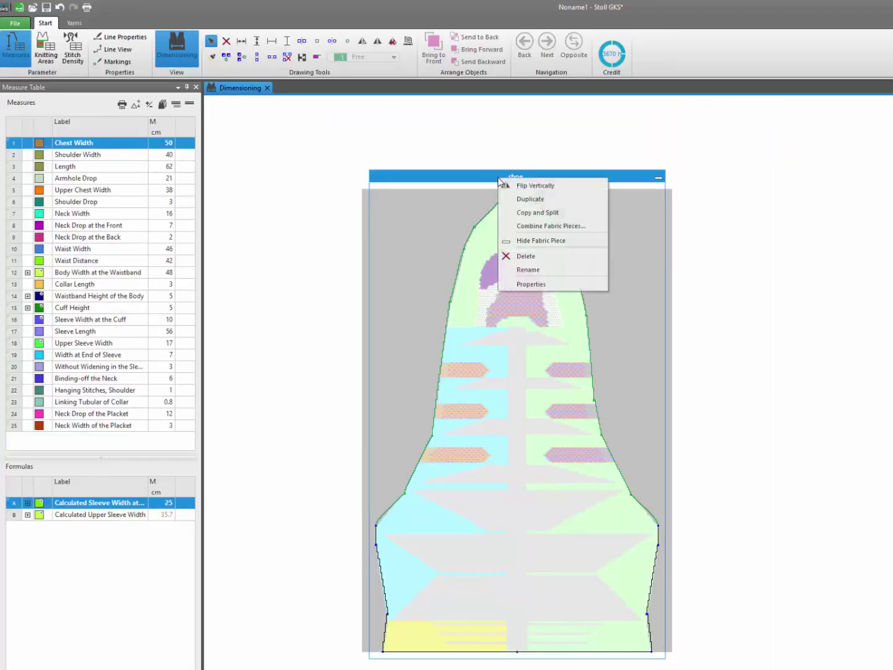
pyautogui.click(522, 286)
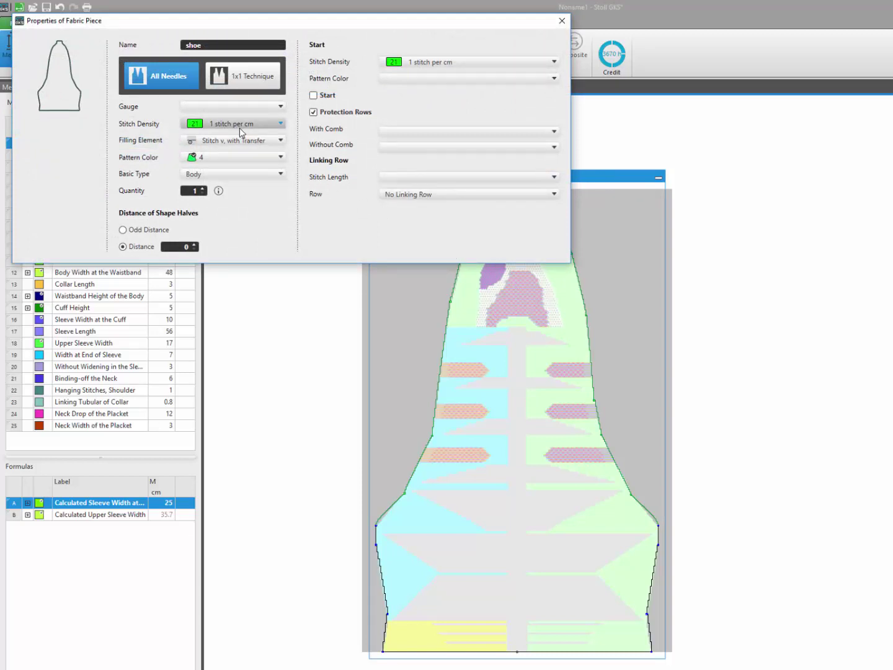
pyautogui.click(562, 22)
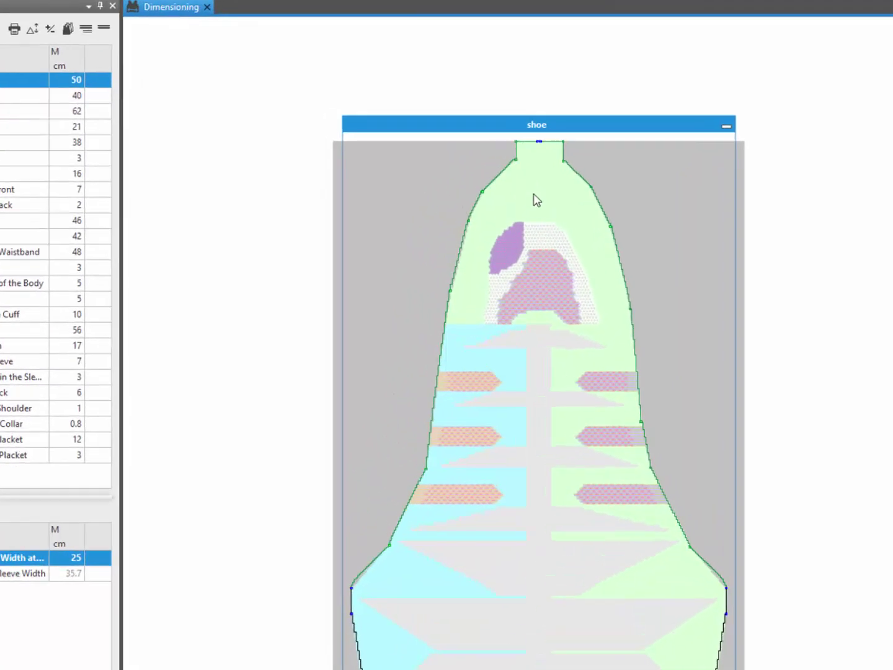
pyautogui.rightClick(537, 200)
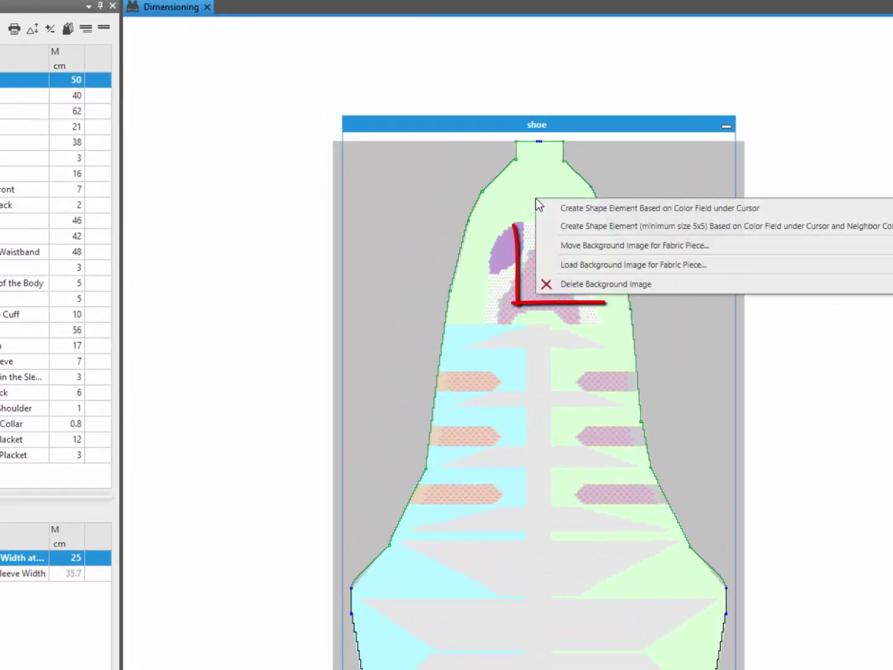
pyautogui.click(589, 265)
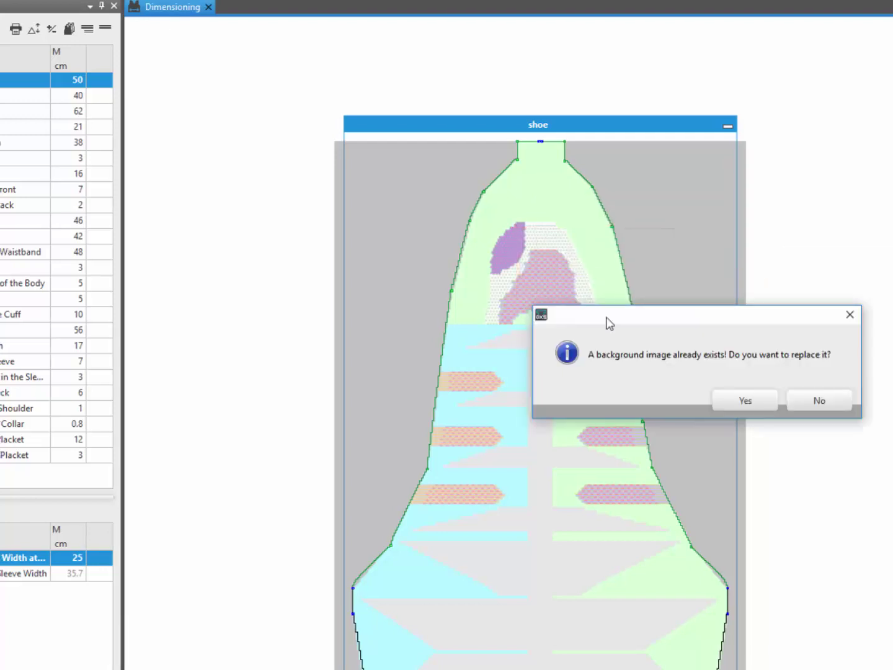
pyautogui.click(809, 401)
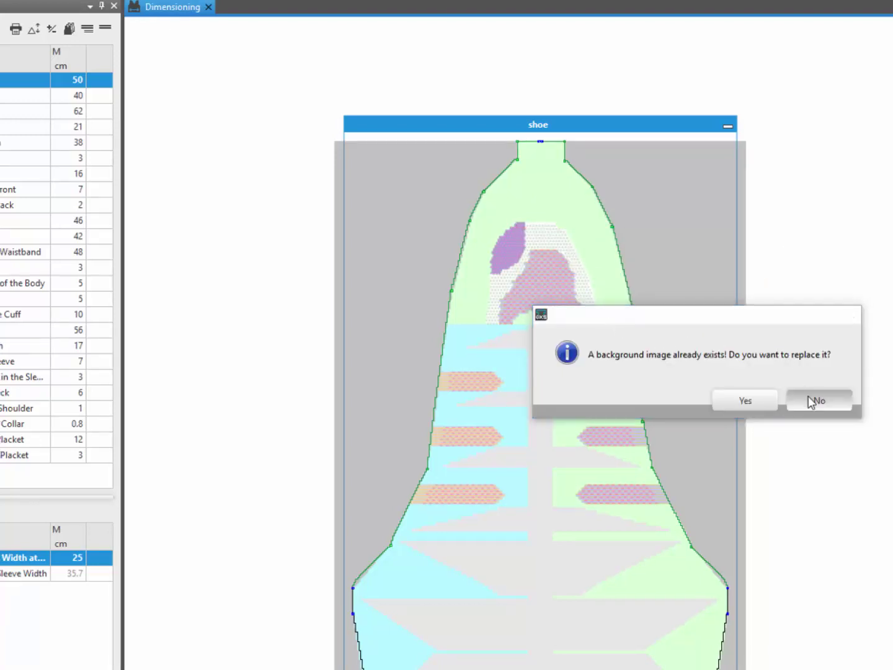
# Step: Move the shoe piece's background image by an X offset of 6.0 cm and a Y offset of 6.0 cm
pyautogui.rightClick(611, 287)
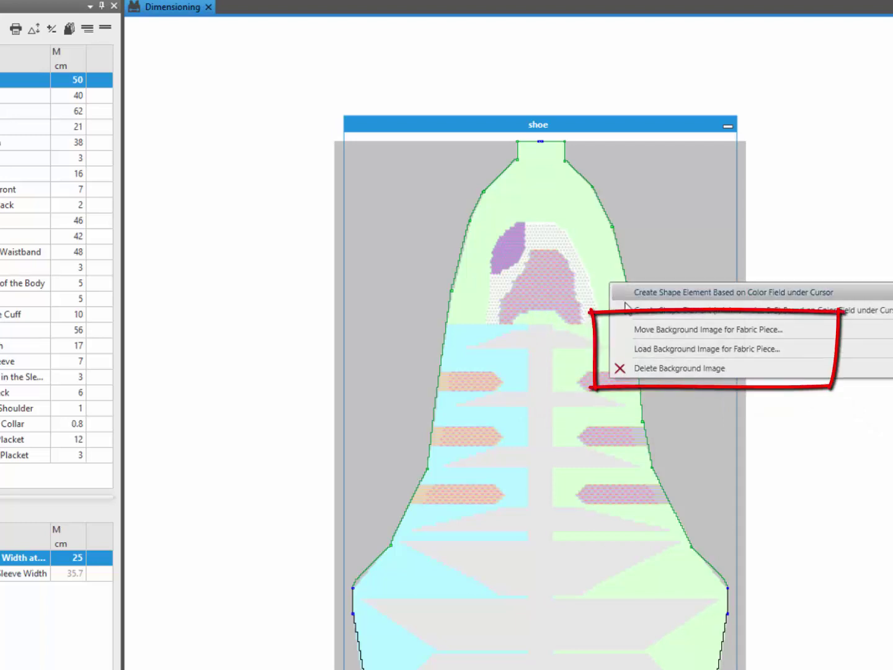
pyautogui.click(651, 332)
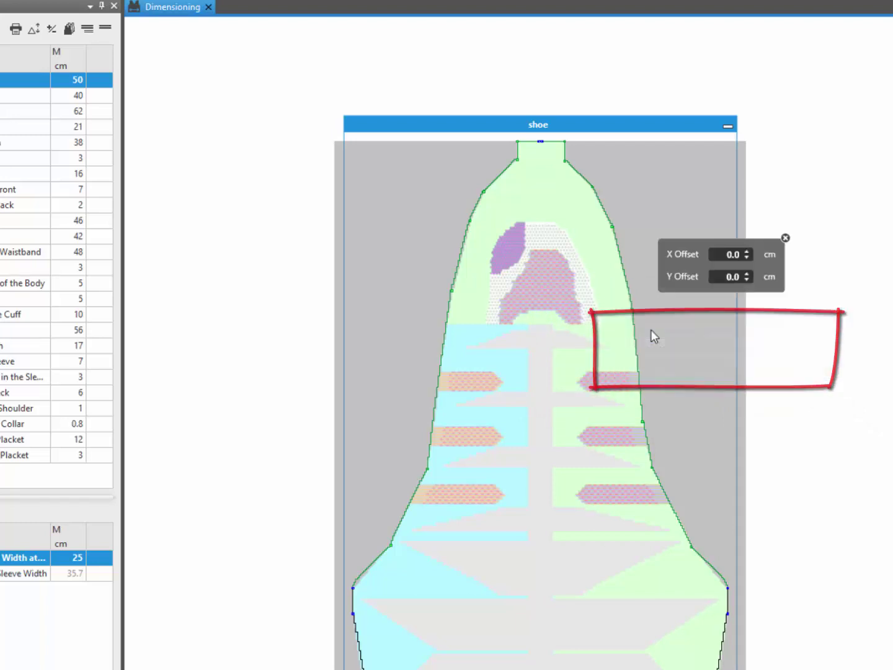
pyautogui.click(747, 253)
pyautogui.click(746, 252)
pyautogui.click(746, 252)
pyautogui.click(746, 252)
pyautogui.click(747, 252)
pyautogui.click(747, 252)
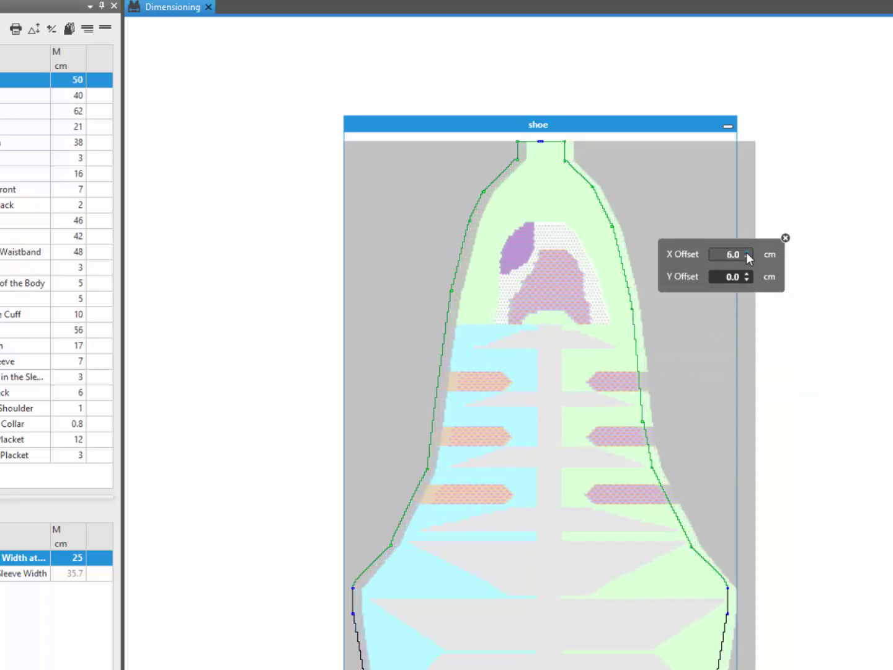
pyautogui.click(746, 273)
pyautogui.click(747, 273)
pyautogui.click(745, 272)
pyautogui.click(747, 273)
pyautogui.click(746, 273)
pyautogui.click(746, 273)
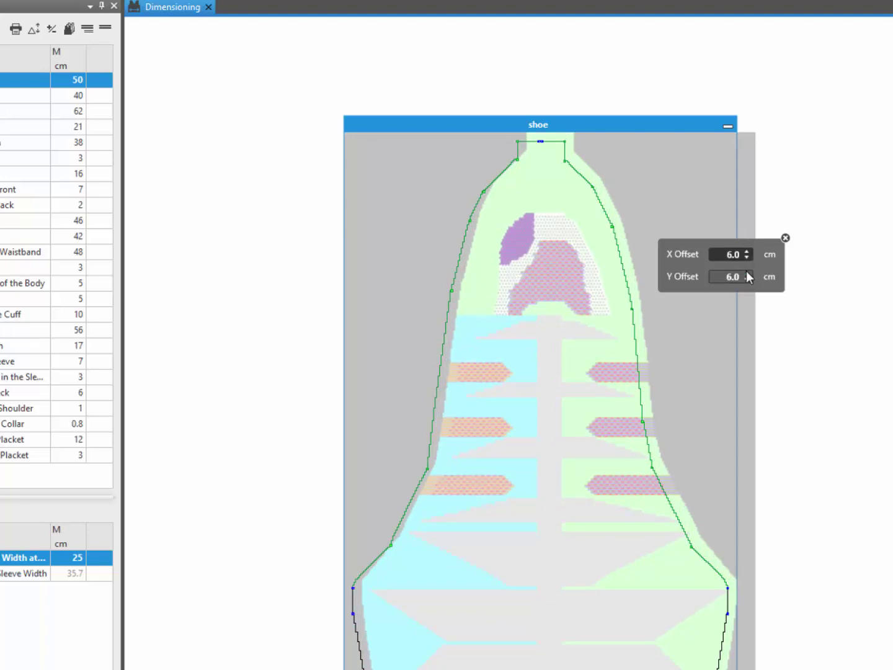
# Step: Reset the background image's Y and X offsets to 0.0 cm and finish moving it
pyautogui.click(747, 280)
pyautogui.click(746, 281)
pyautogui.click(747, 281)
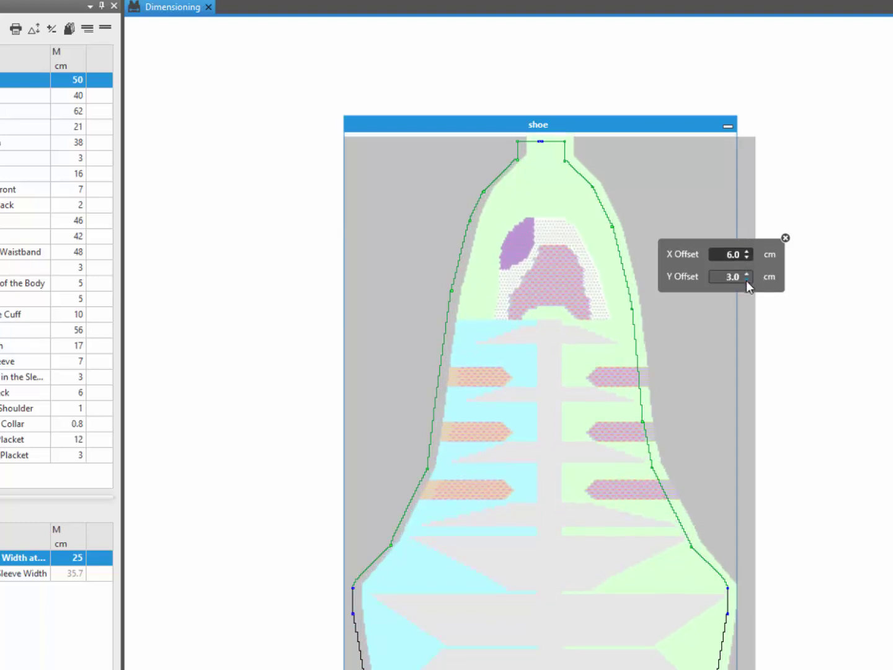
pyautogui.click(746, 280)
pyautogui.click(747, 281)
pyautogui.click(747, 281)
pyautogui.click(747, 280)
pyautogui.click(745, 274)
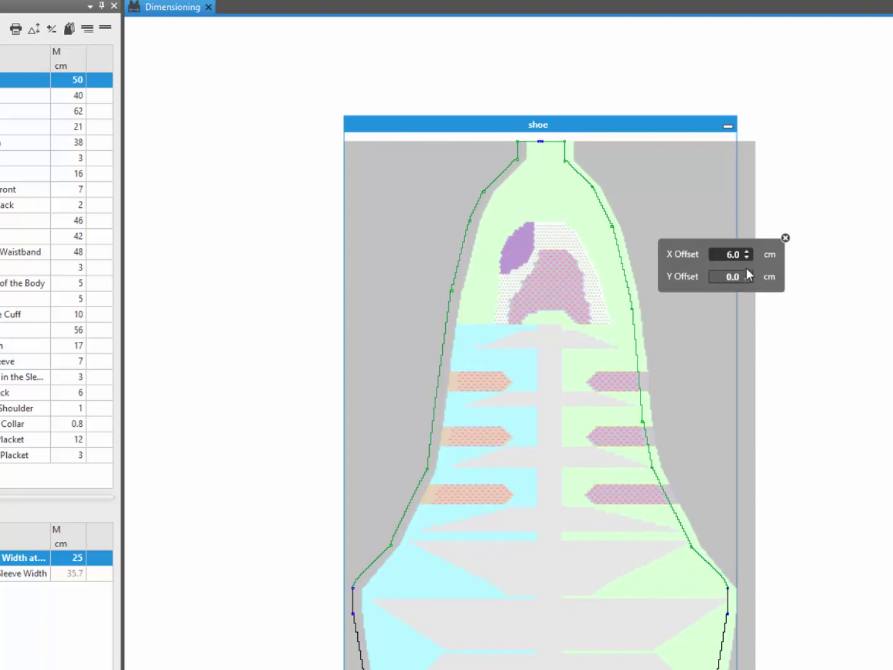
pyautogui.click(743, 258)
pyautogui.click(744, 258)
pyautogui.click(744, 258)
pyautogui.click(744, 258)
pyautogui.click(744, 257)
pyautogui.click(744, 258)
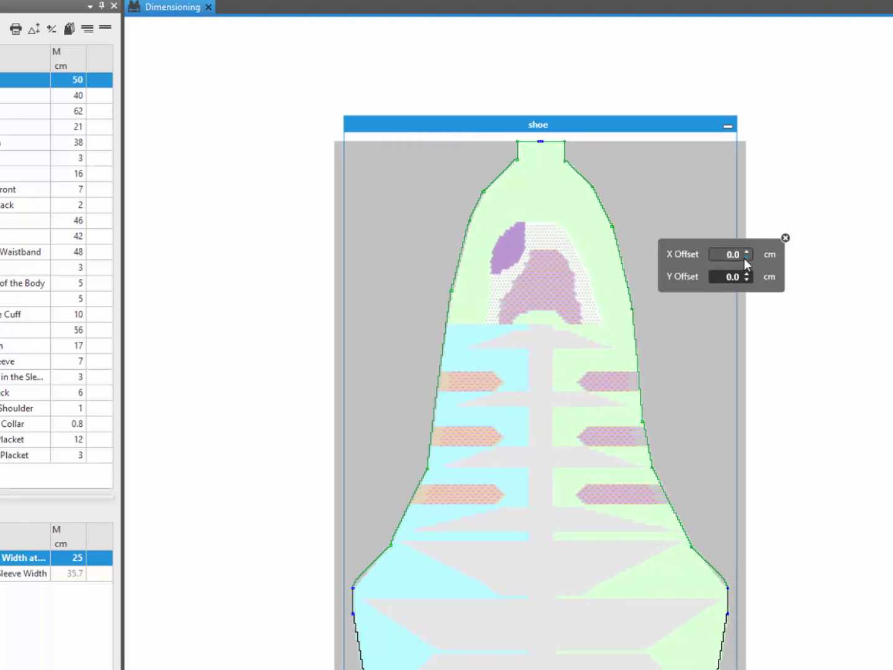
pyautogui.click(785, 238)
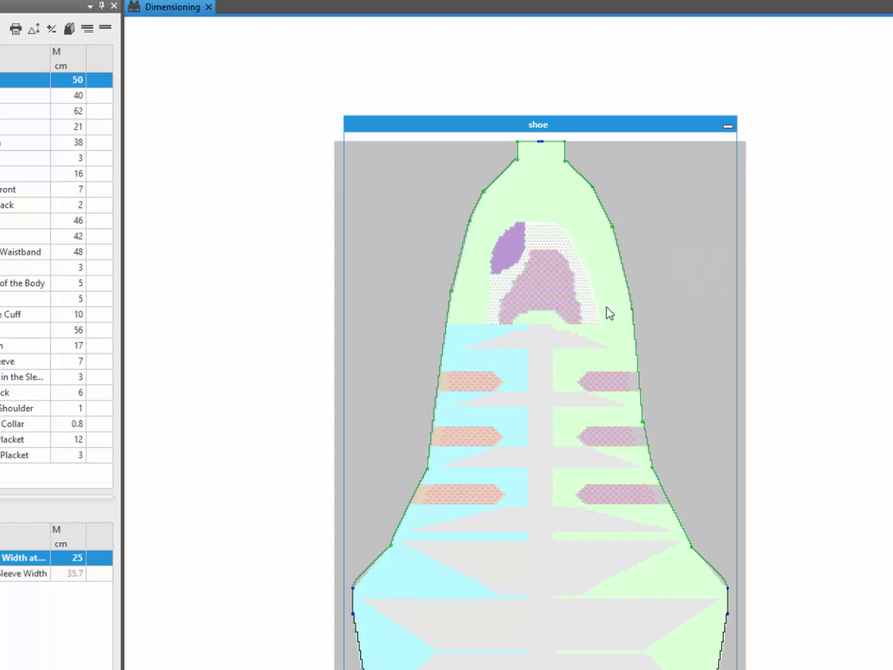
# Step: Hide the shoe piece's background image and restore the symmetry of all shape points from left to right
pyautogui.press('i')
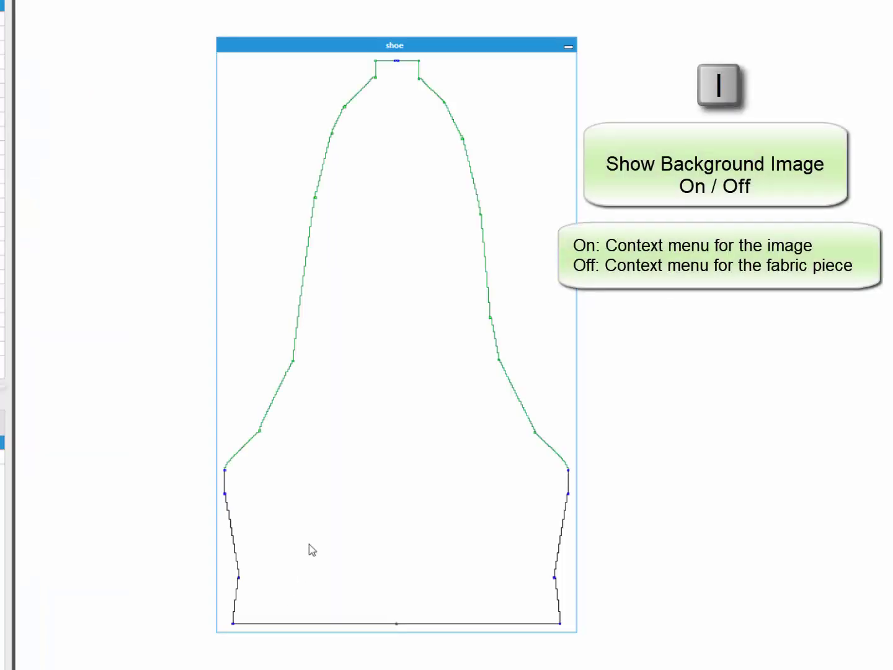
pyautogui.rightClick(384, 324)
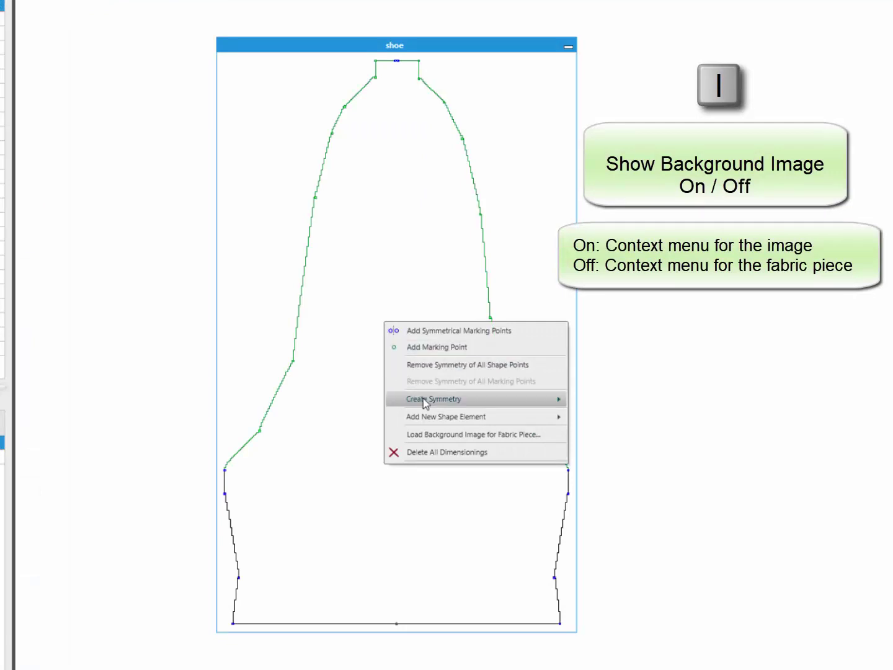
pyautogui.moveTo(423, 398)
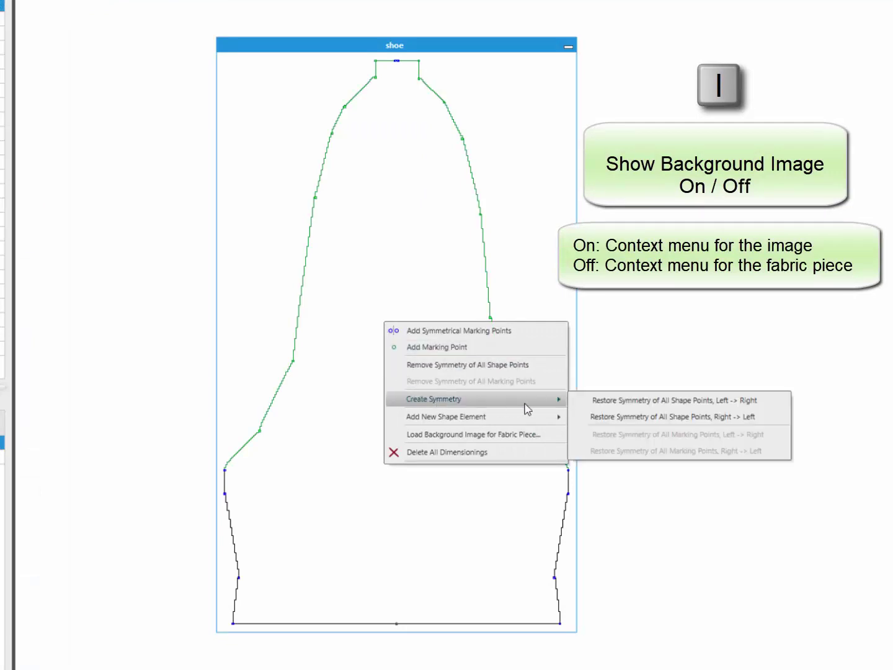
pyautogui.click(636, 406)
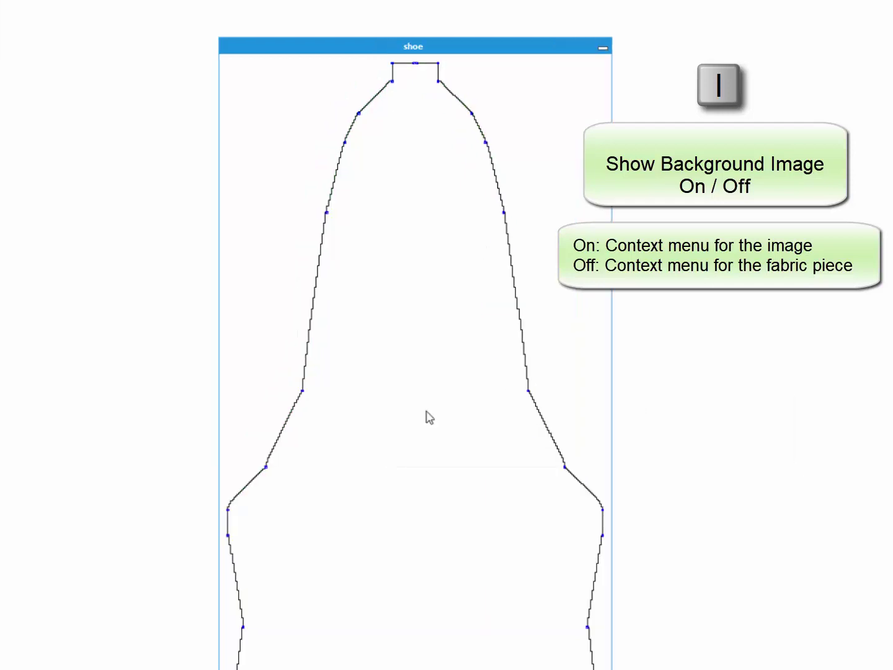
# Step: Show the background image again and create a gore shape element from the central grey color field
pyautogui.press('i')
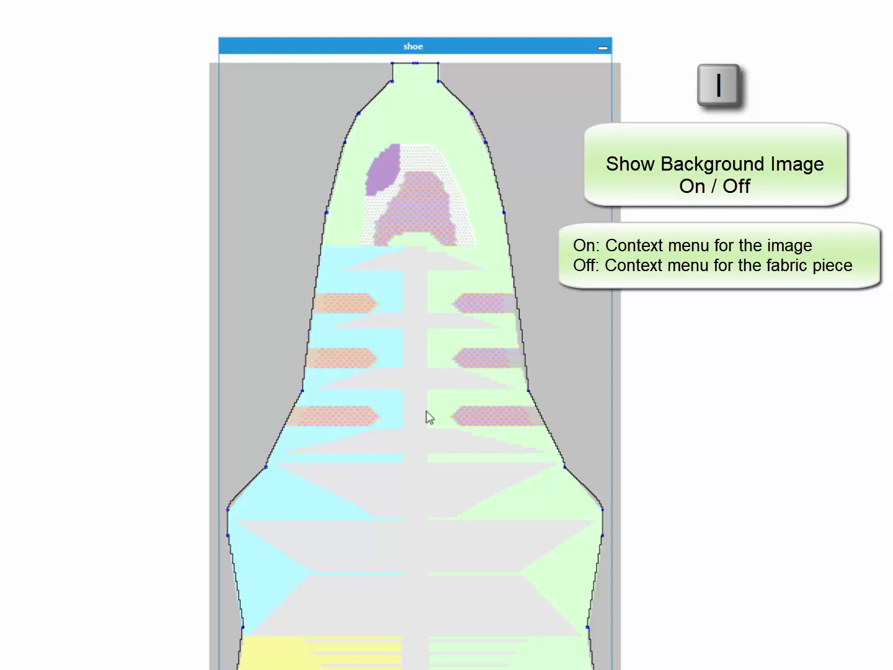
pyautogui.rightClick(412, 484)
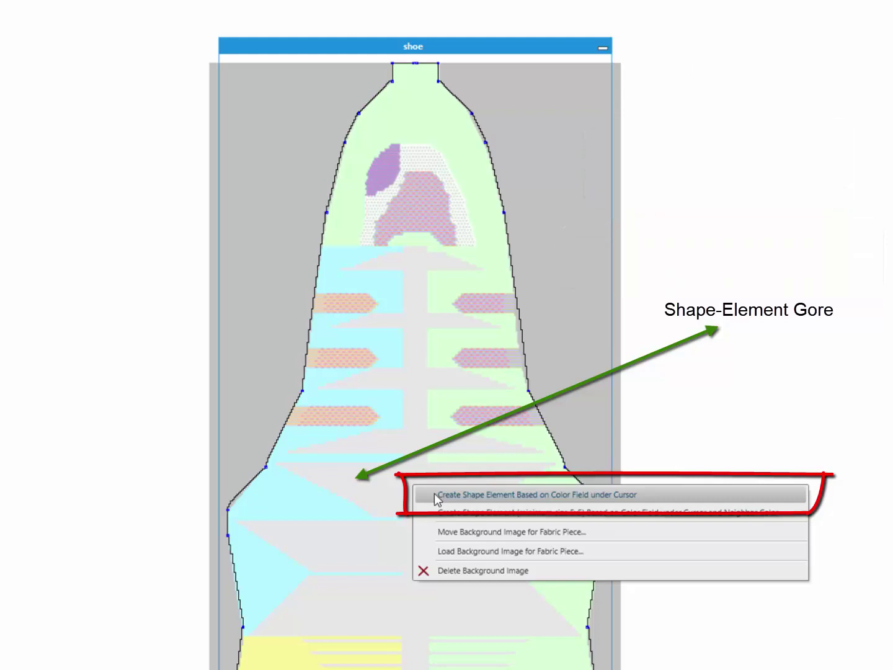
pyautogui.click(434, 494)
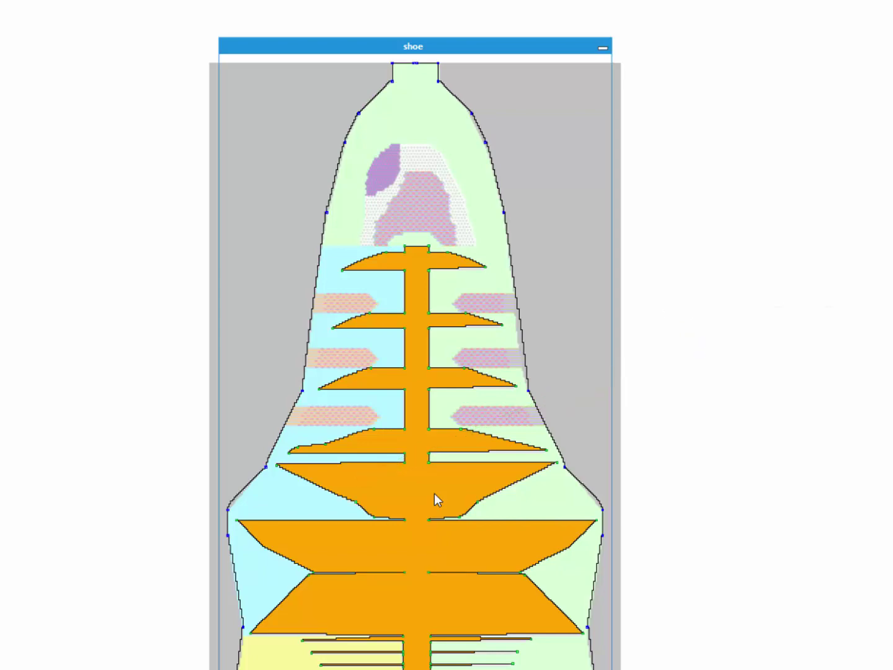
pyautogui.click(694, 353)
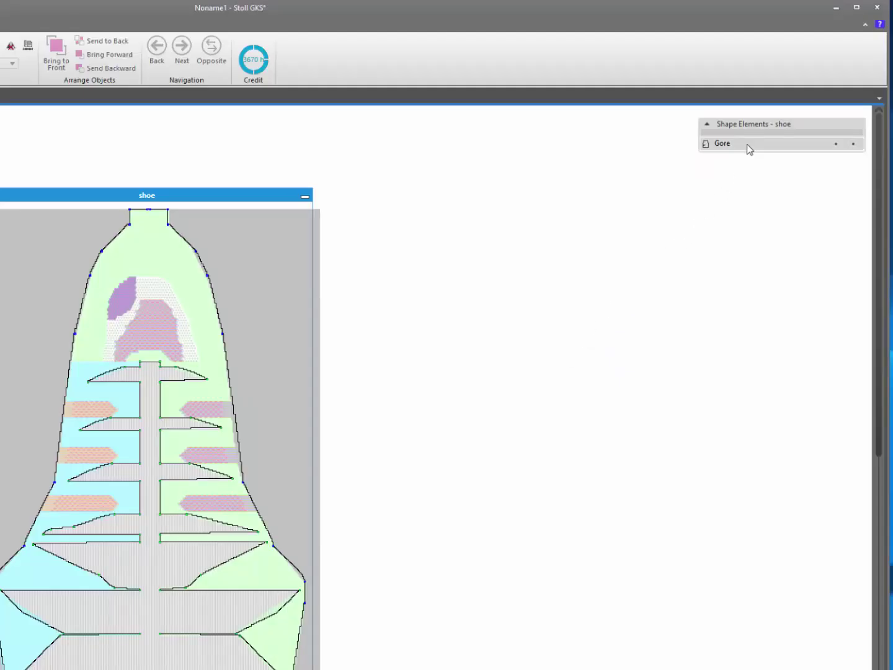
# Step: Hide and show the Gore shape element, then try moving it upward within the shoe piece and undo the move
pyautogui.click(836, 145)
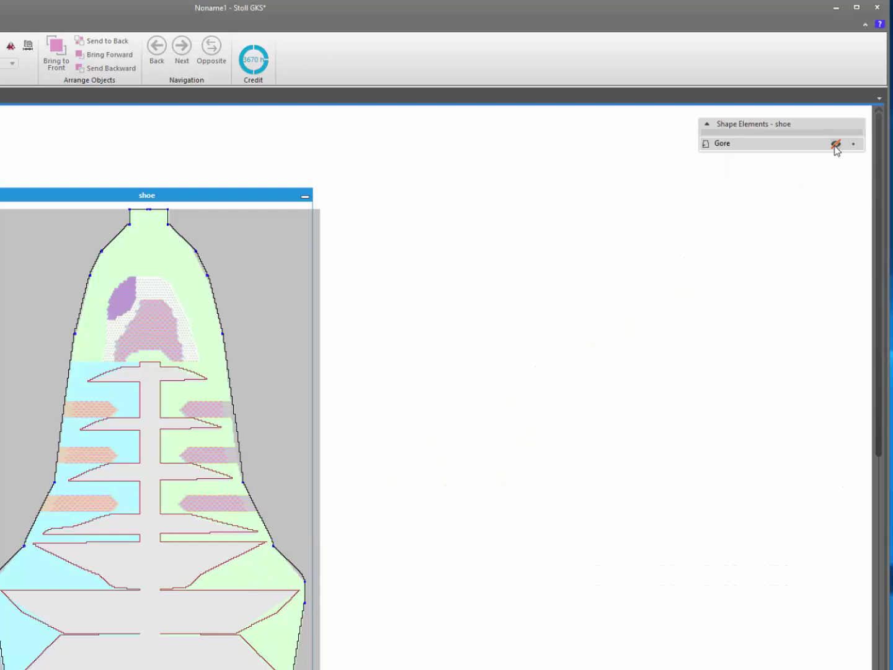
pyautogui.click(835, 145)
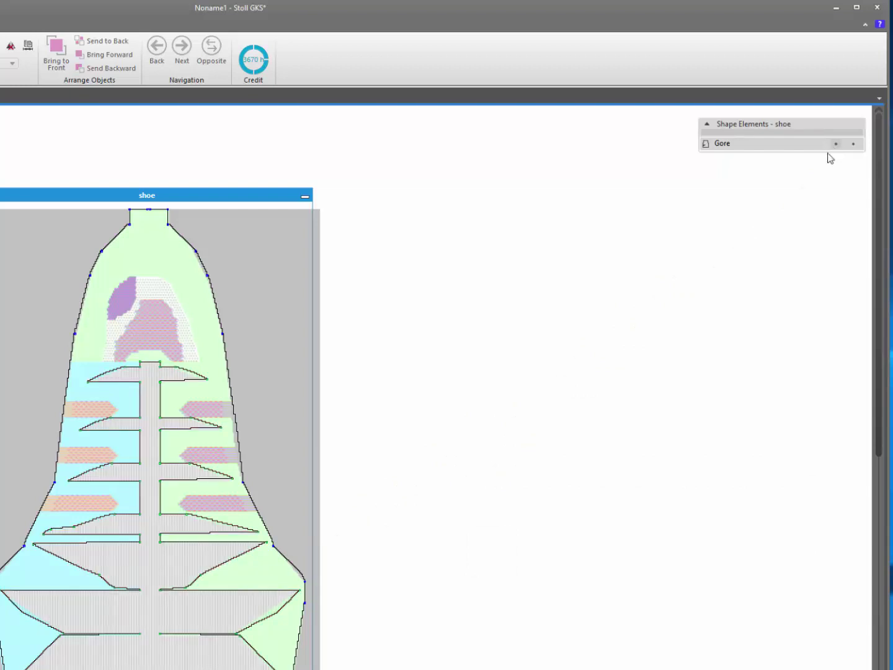
pyautogui.moveTo(142, 575); pyautogui.dragTo(143, 520)
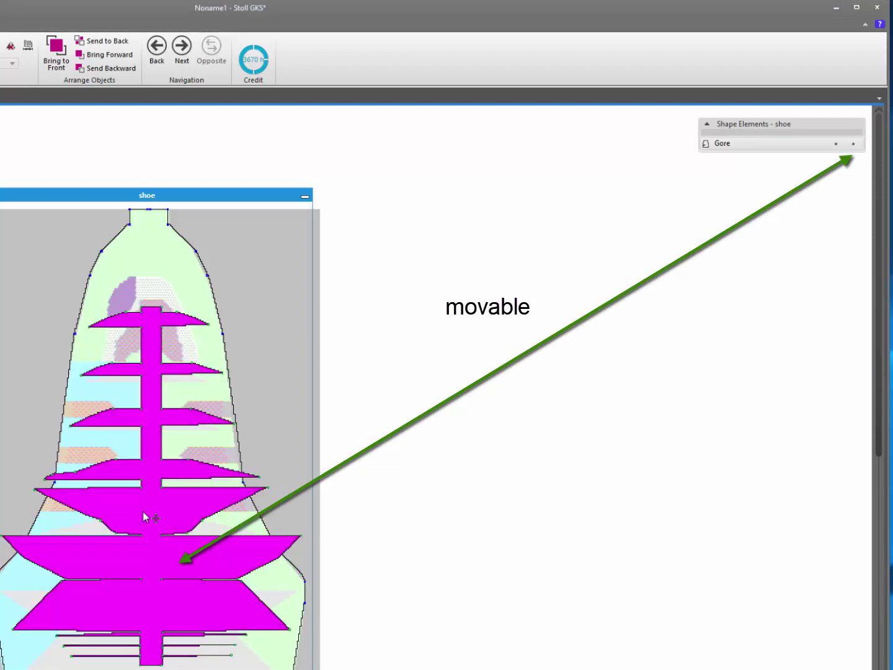
pyautogui.hotkey('ctrl', 'z')
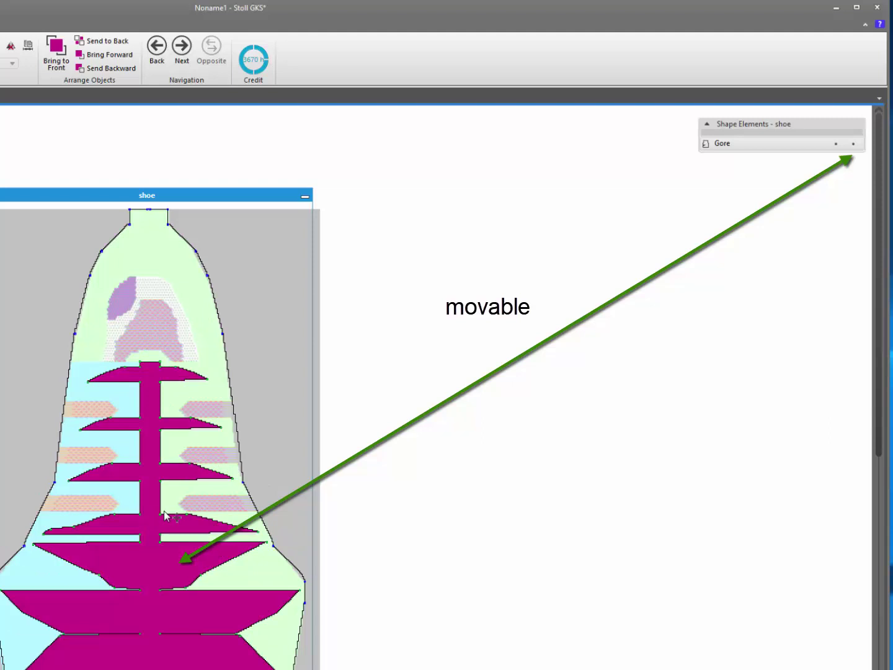
# Step: Lock the Gore shape element so that it is not movable
pyautogui.click(860, 147)
pyautogui.click(853, 143)
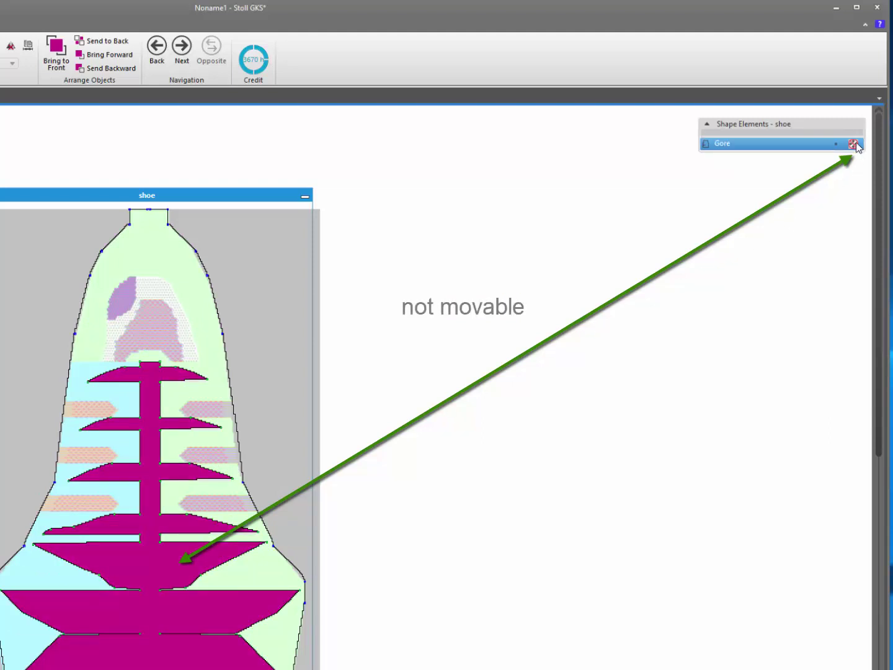
pyautogui.click(180, 560)
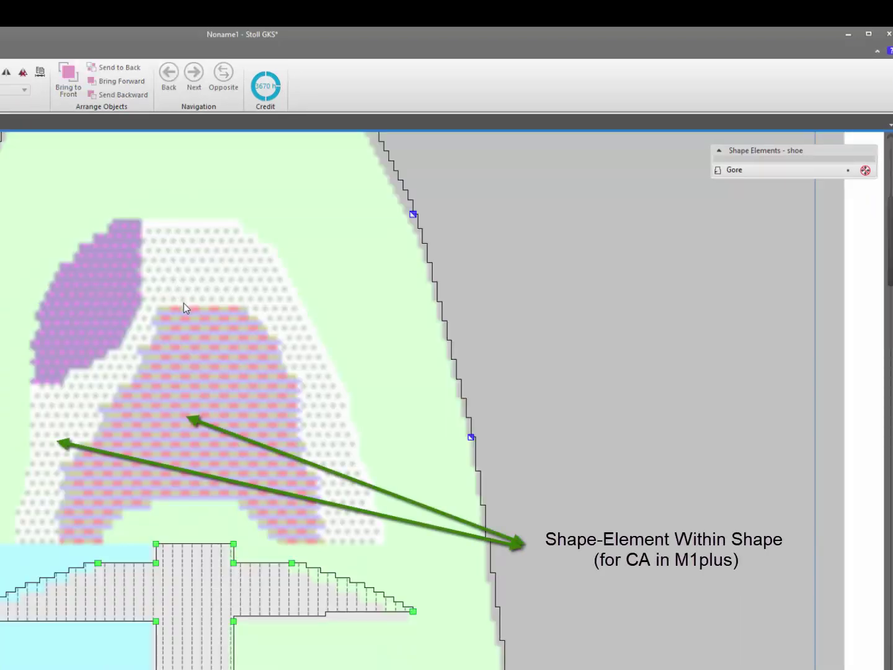
# Step: Create a minimum 5x5 shape element from the white dotted toe field and its neighbor color, and hide the new element
pyautogui.rightClick(183, 305)
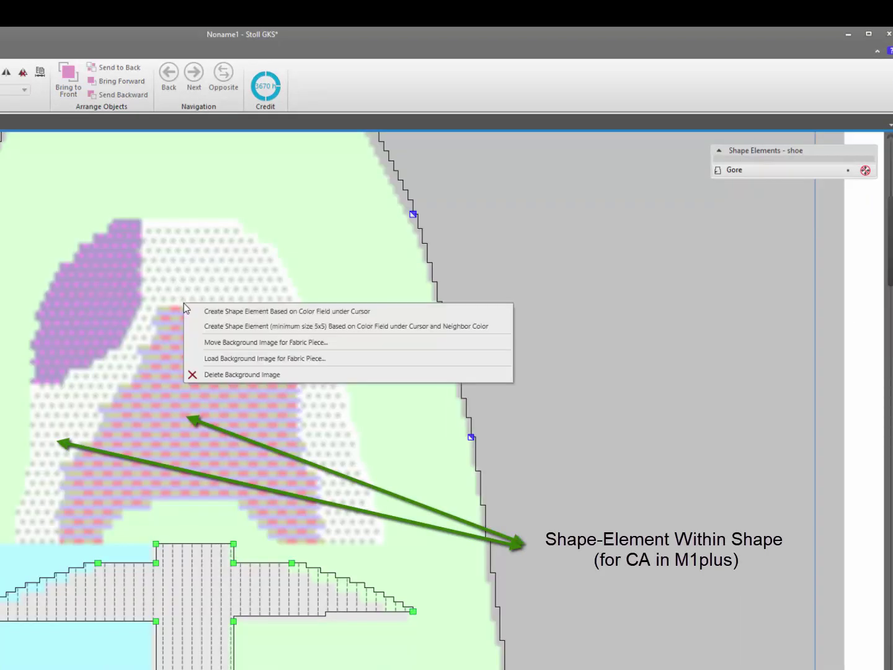
pyautogui.click(212, 326)
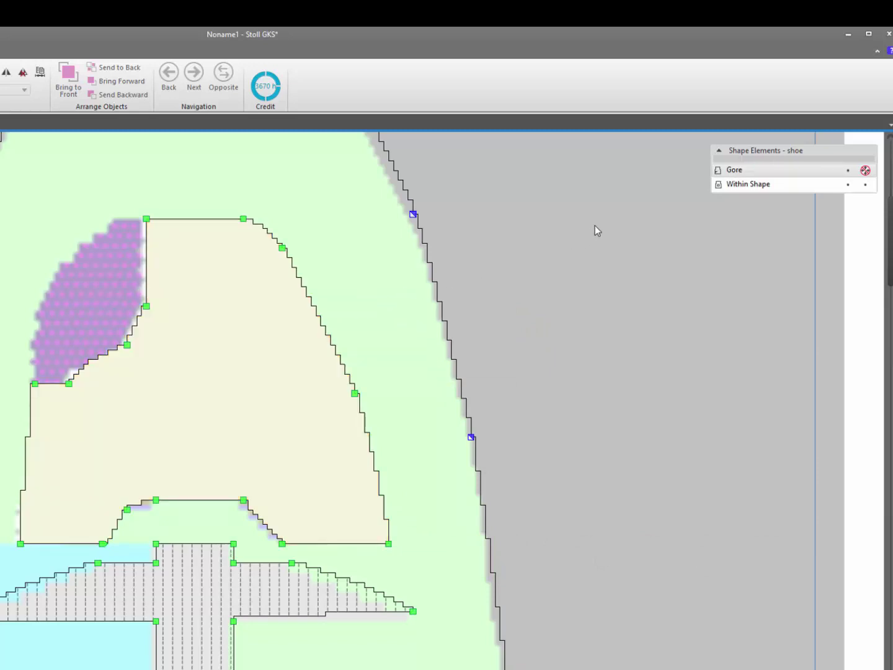
pyautogui.click(848, 185)
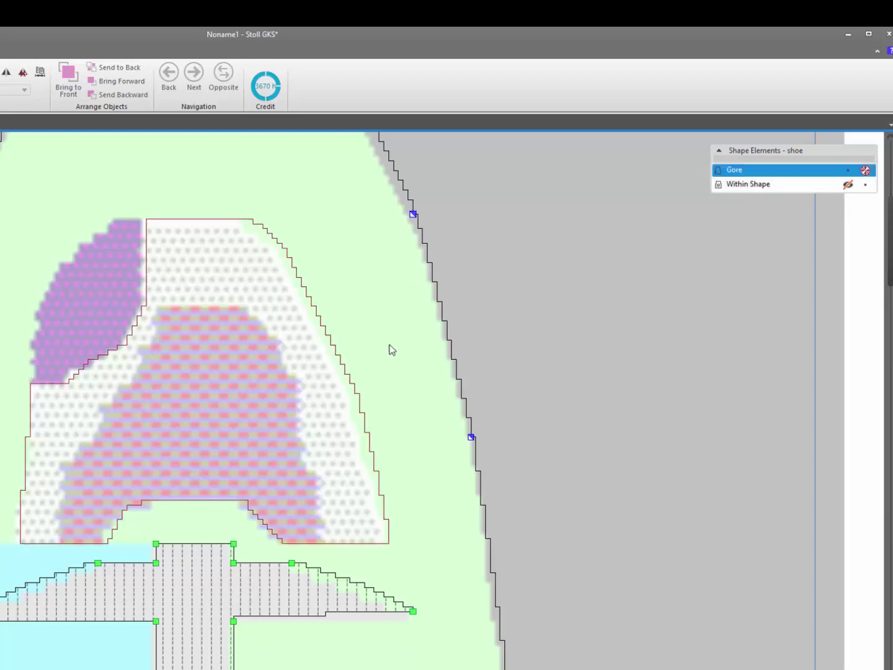
# Step: Create minimum 5x5 shape elements with neighbor color from the toe's inner patterned field and the purple field beside it
pyautogui.rightClick(212, 388)
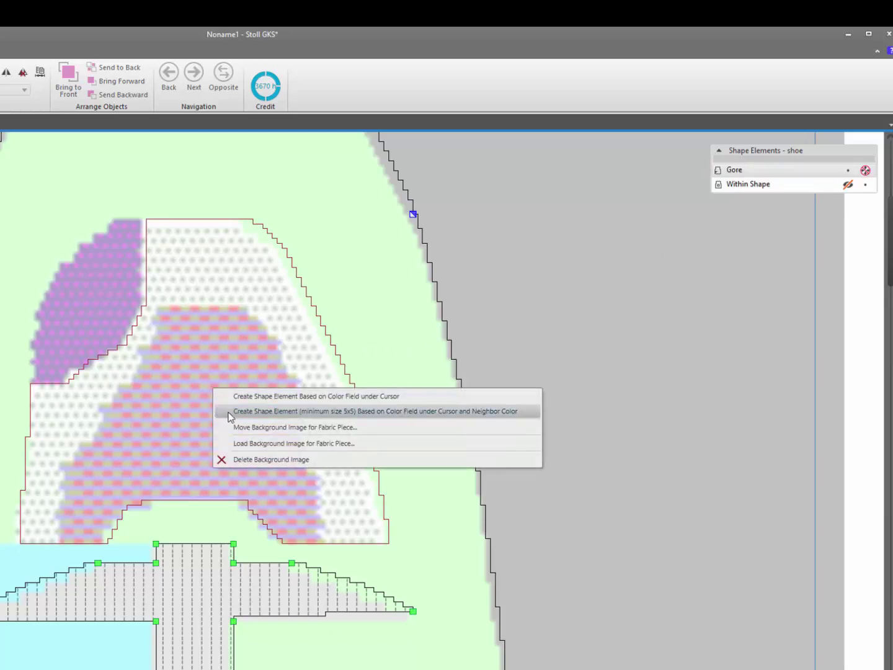
pyautogui.click(230, 411)
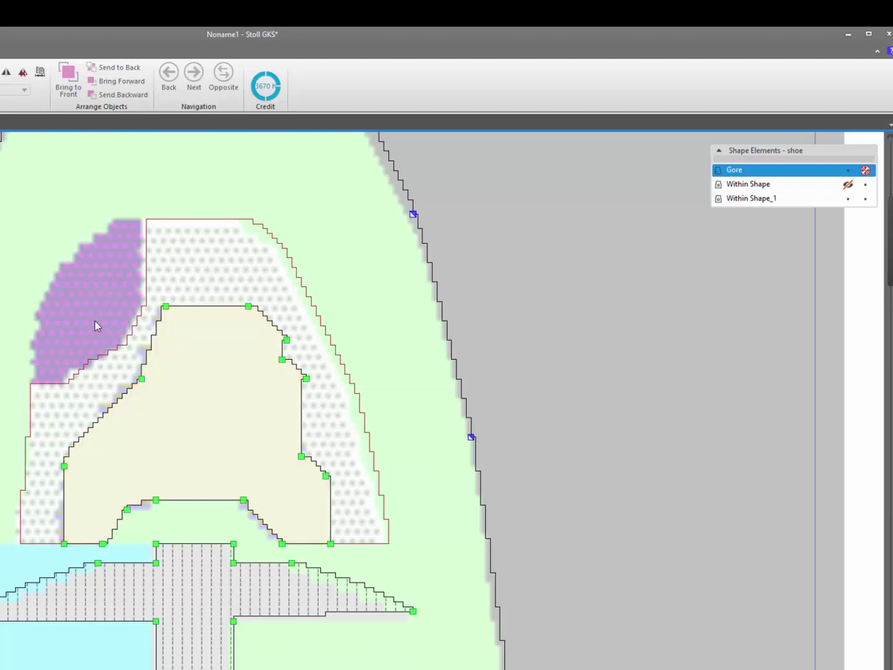
pyautogui.rightClick(92, 320)
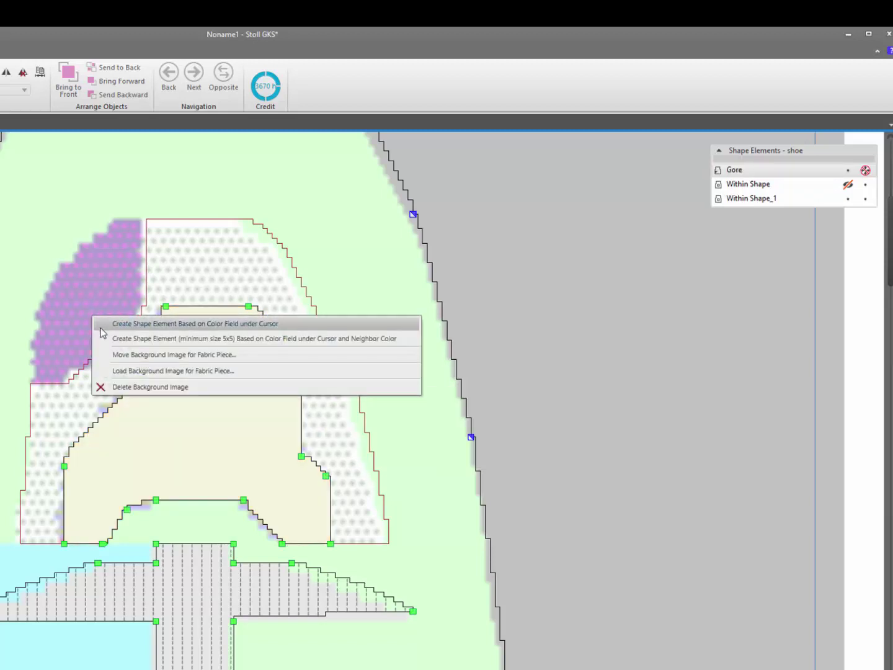
pyautogui.click(110, 339)
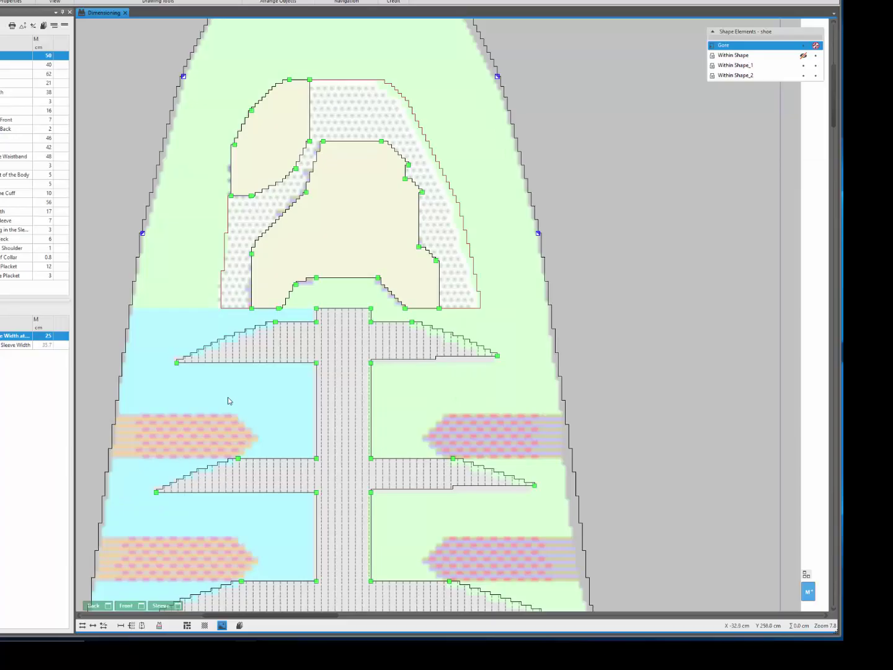
# Step: Create minimum 5x5 shape elements with neighbor color from the two upper patterned stripes on each side of the gore
pyautogui.rightClick(214, 432)
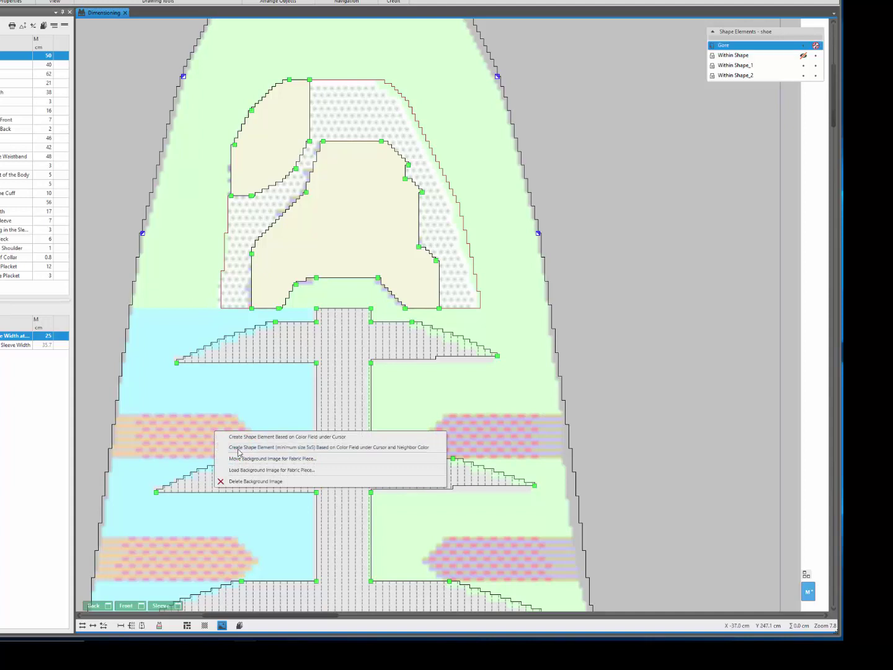
pyautogui.click(238, 447)
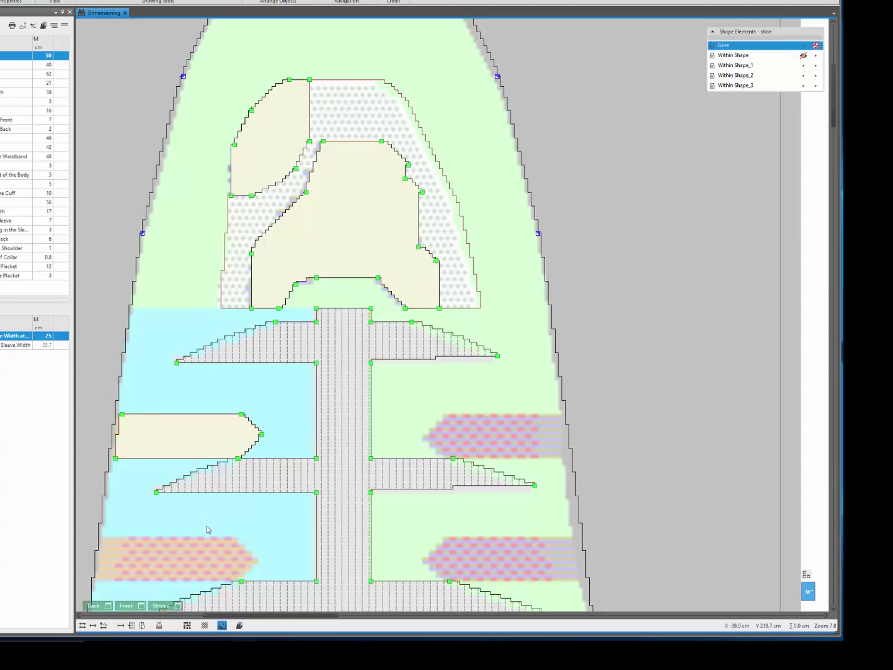
pyautogui.rightClick(194, 555)
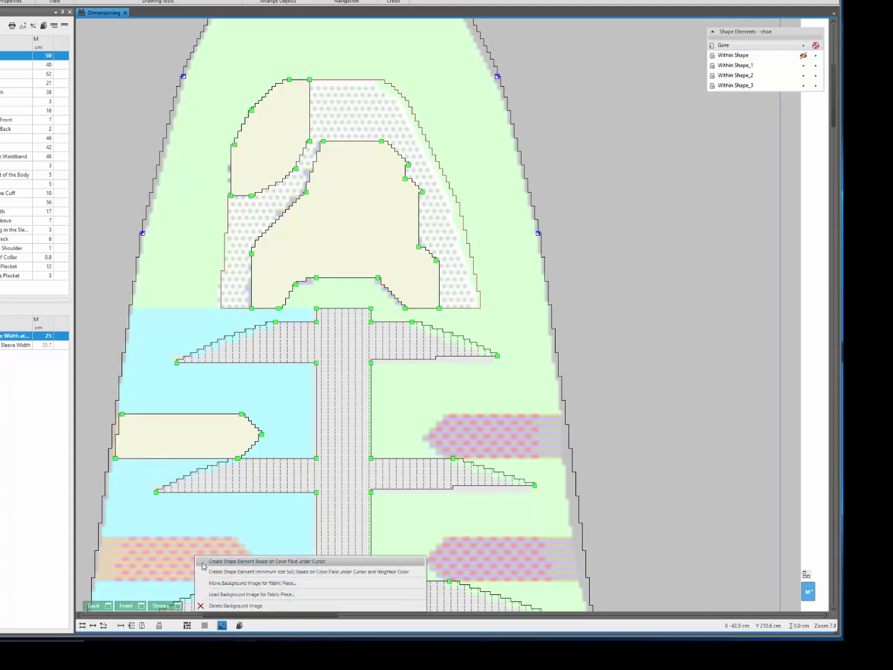
pyautogui.click(211, 572)
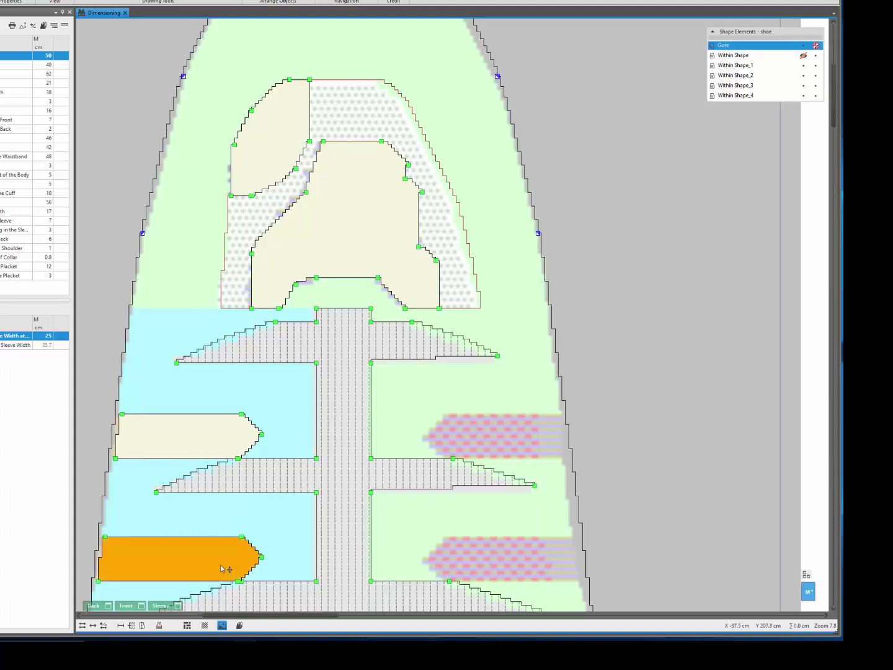
pyautogui.rightClick(482, 431)
pyautogui.click(495, 448)
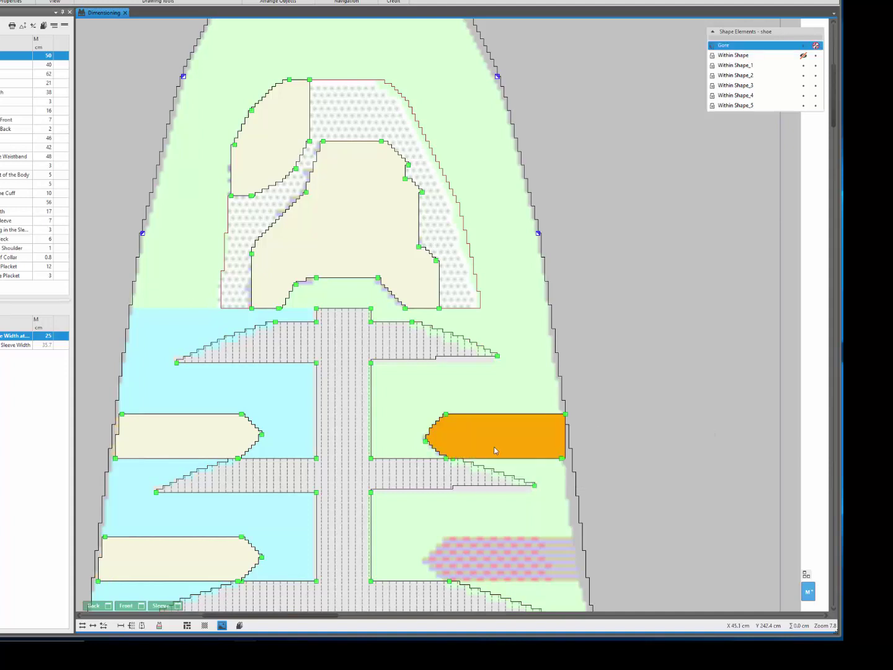
pyautogui.rightClick(499, 561)
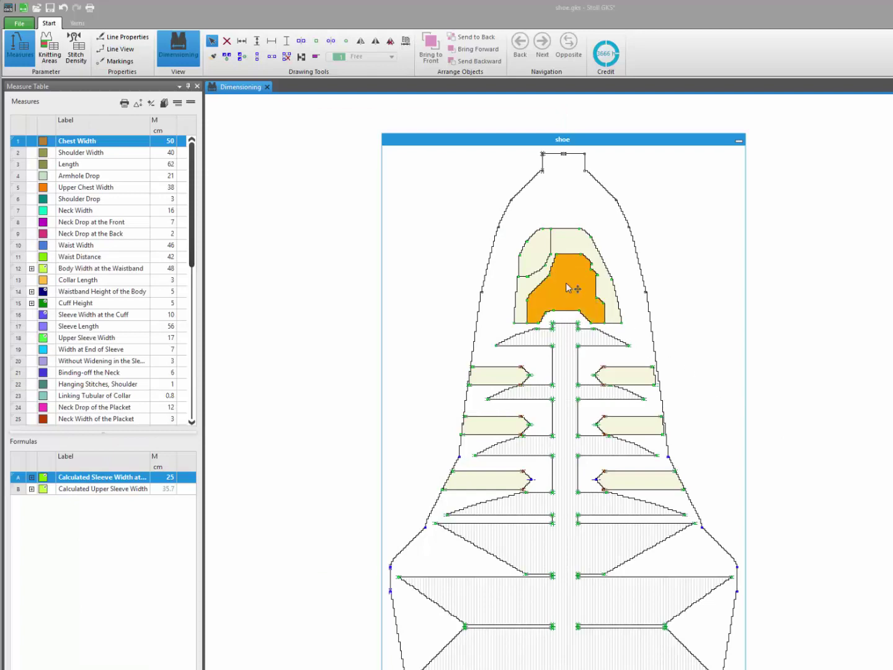
# Step: Fill the upper-left toe shape element with the motif rapport_01.bmp and set it to Exact to Border
pyautogui.rightClick(537, 253)
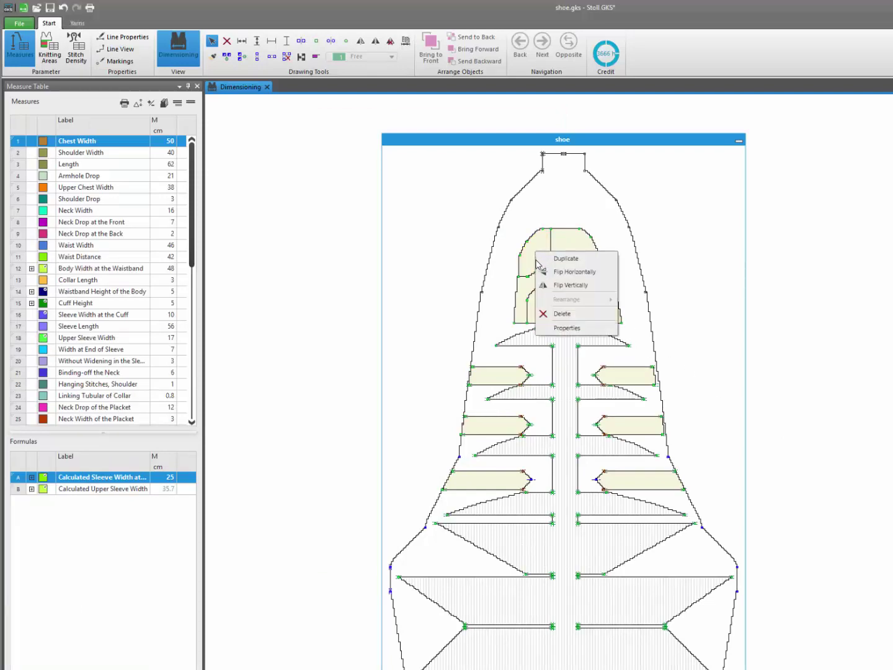
pyautogui.click(563, 329)
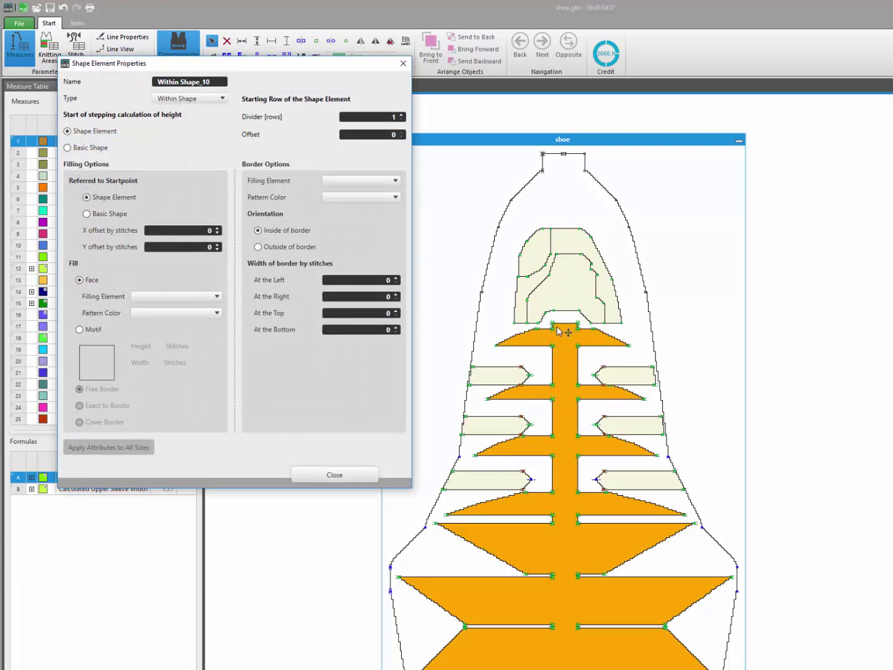
pyautogui.click(79, 329)
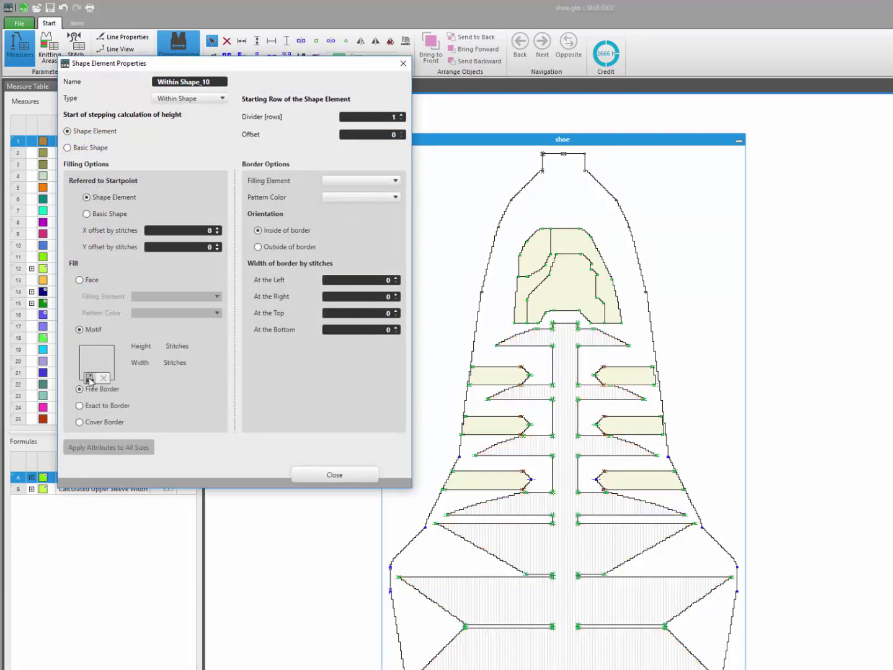
pyautogui.click(89, 378)
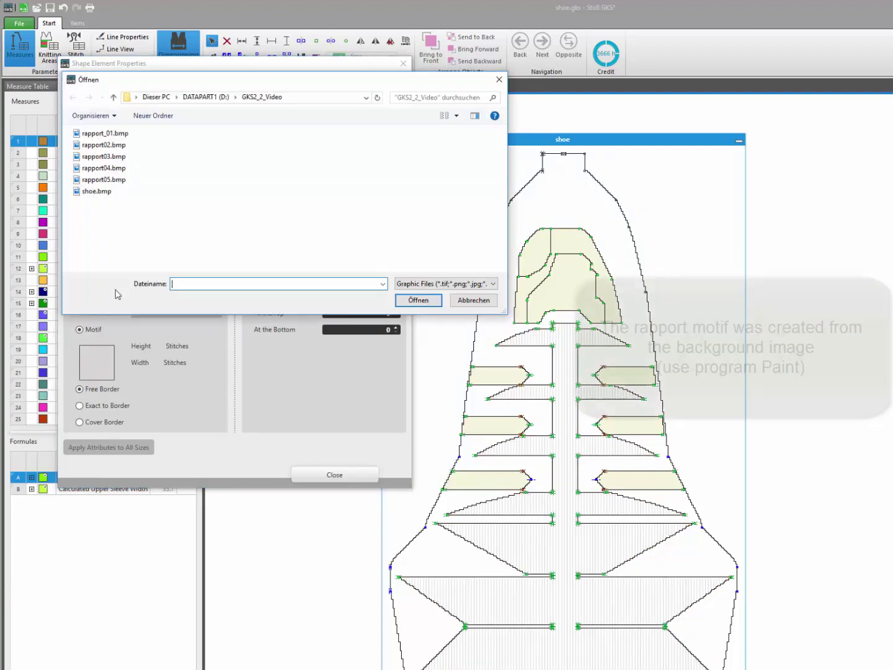
pyautogui.click(112, 133)
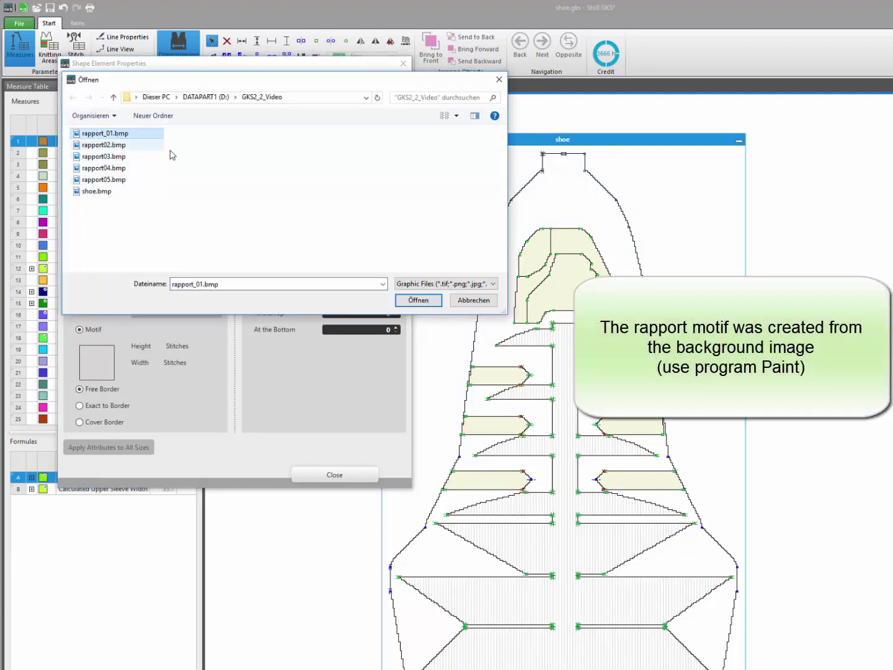
pyautogui.click(420, 301)
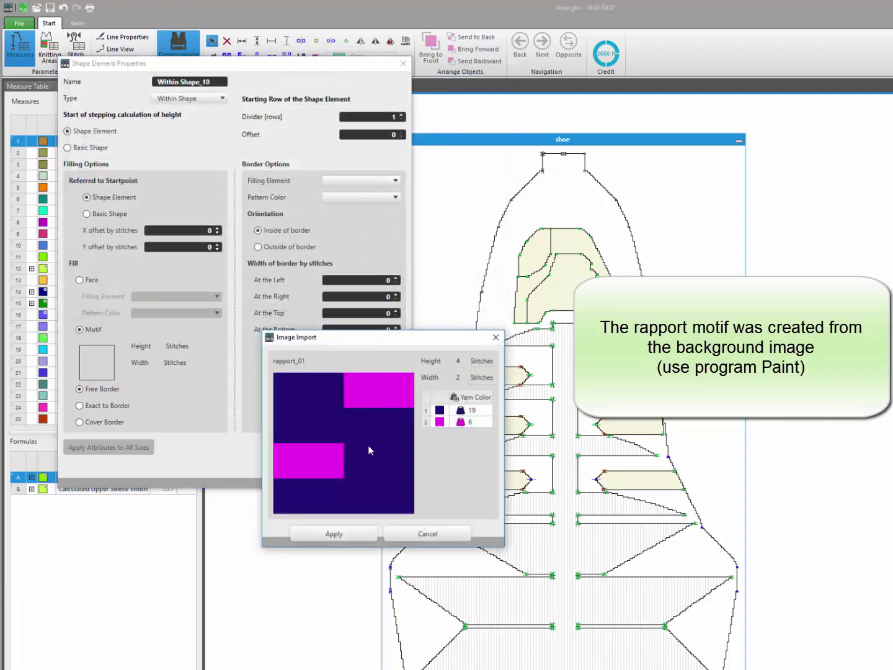
pyautogui.click(338, 532)
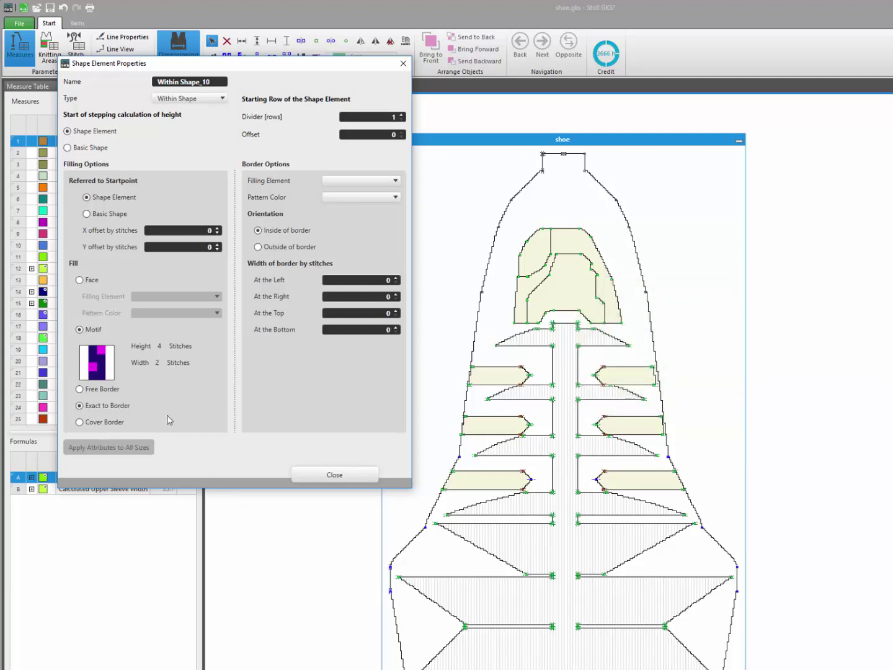
pyautogui.click(335, 475)
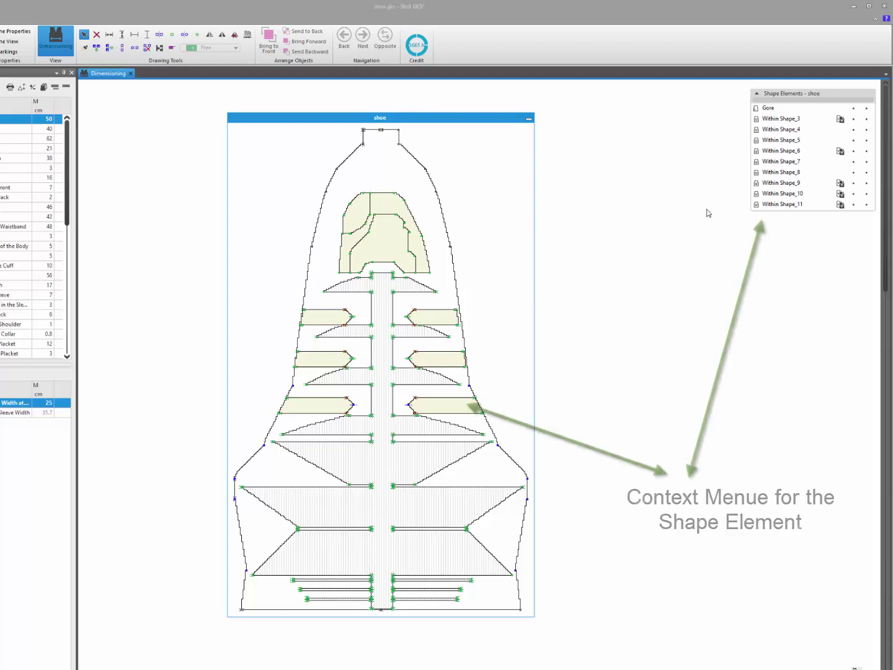
# Step: Fill the lowest patterned stripe element right of the gore, Within Shape_8, with the motif rapport05.bmp and set it to Exact to Border
pyautogui.click(775, 174)
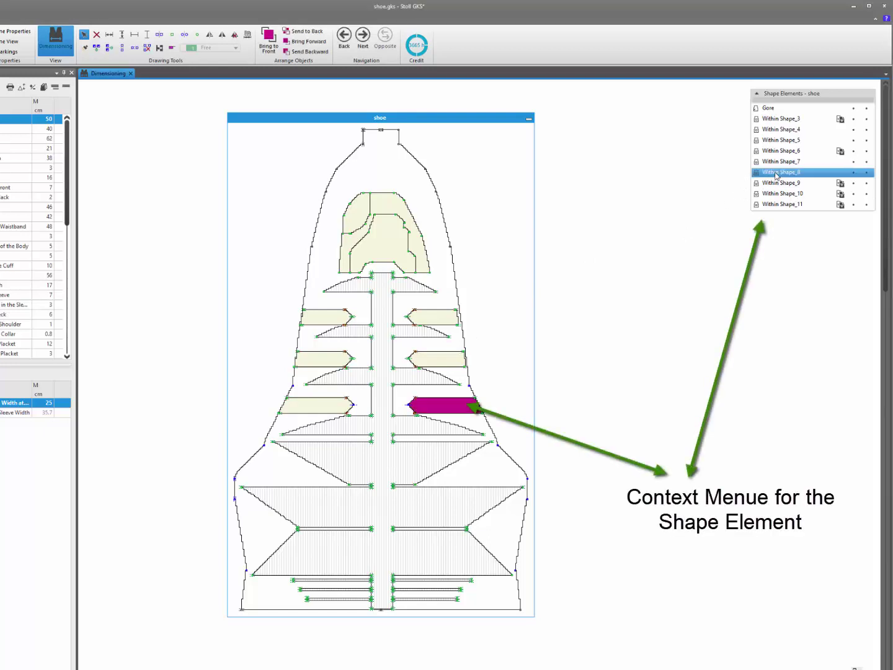
pyautogui.rightClick(775, 174)
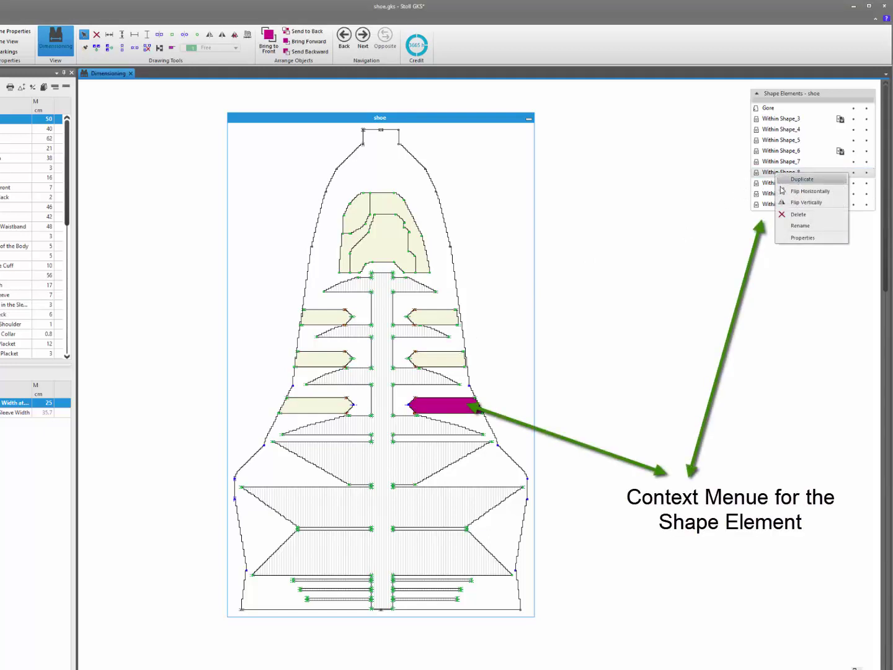
pyautogui.click(792, 238)
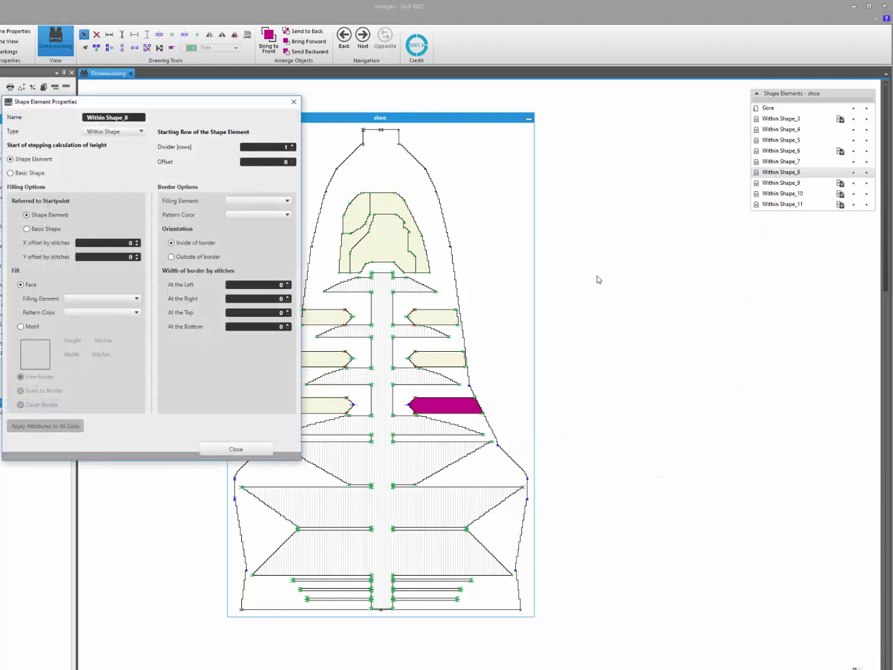
pyautogui.click(20, 326)
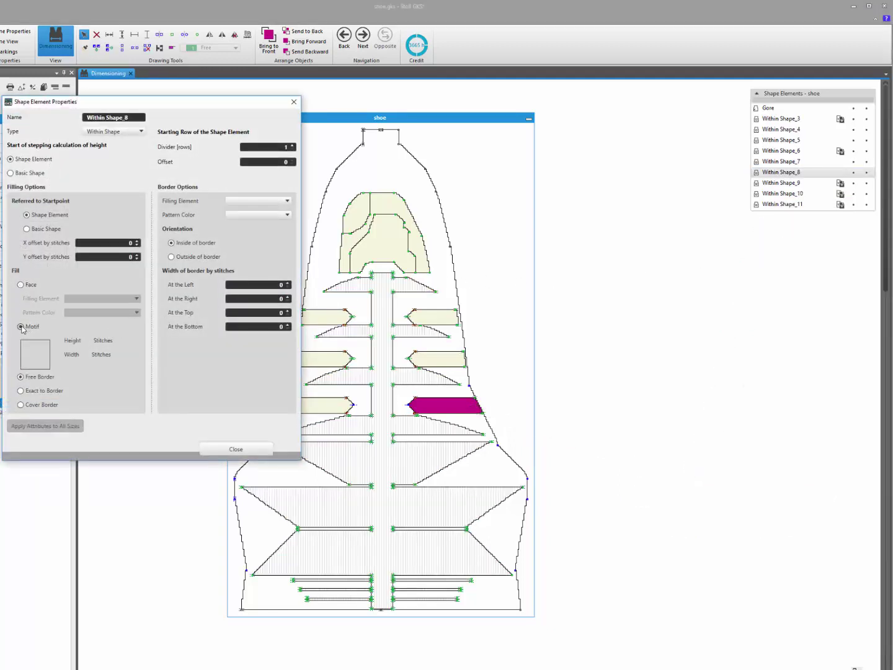
pyautogui.click(28, 367)
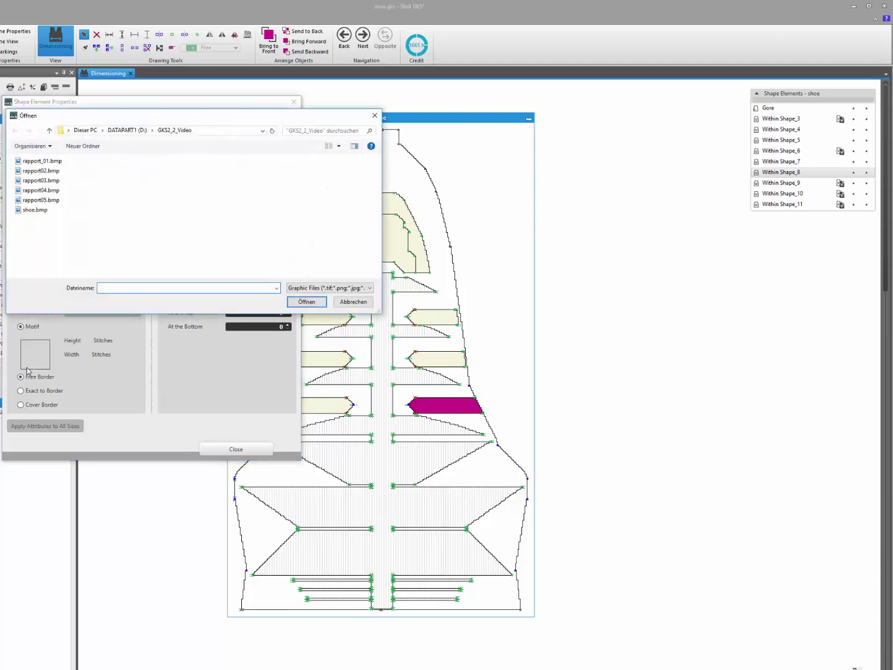
pyautogui.click(41, 200)
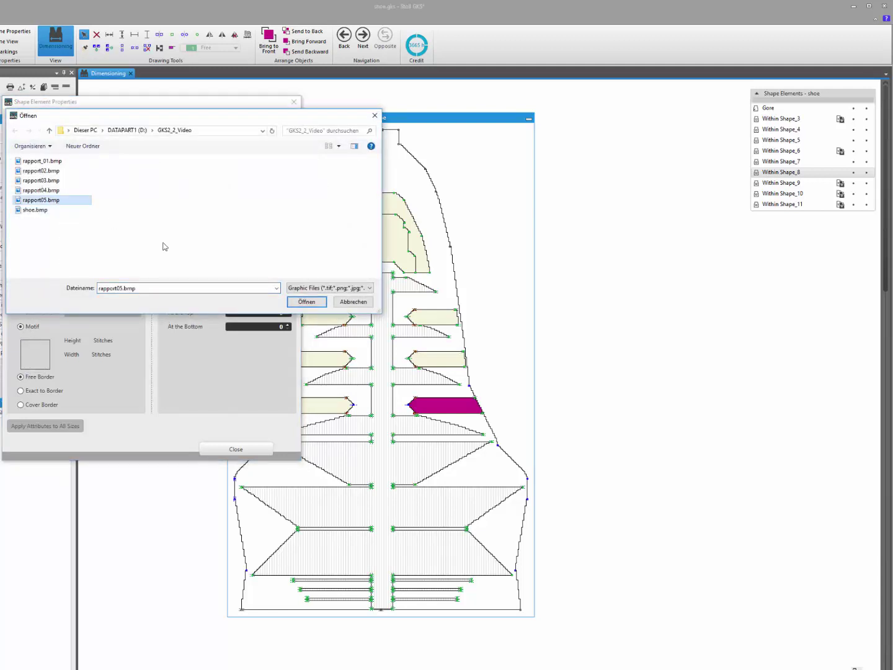
pyautogui.click(304, 303)
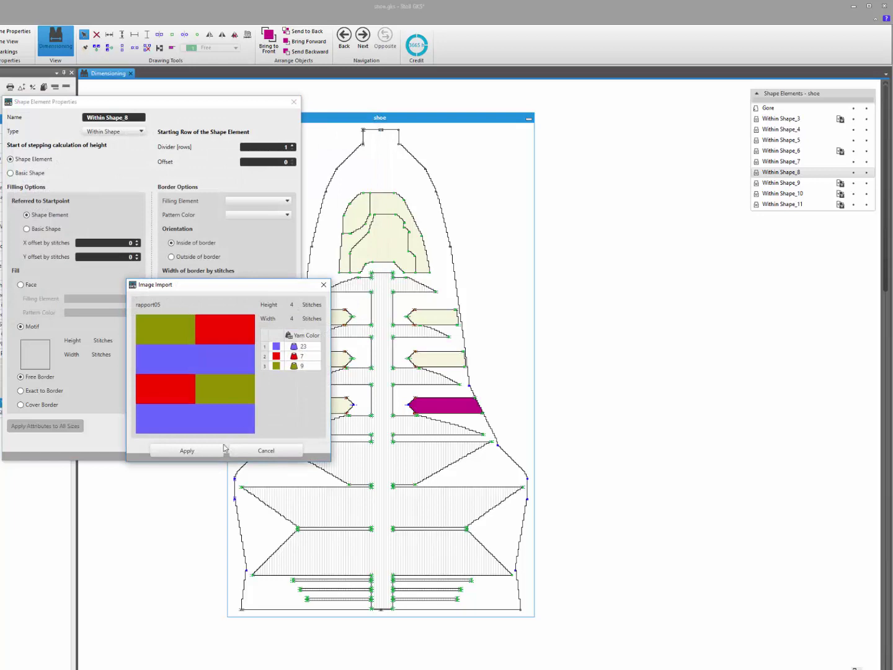
pyautogui.click(194, 455)
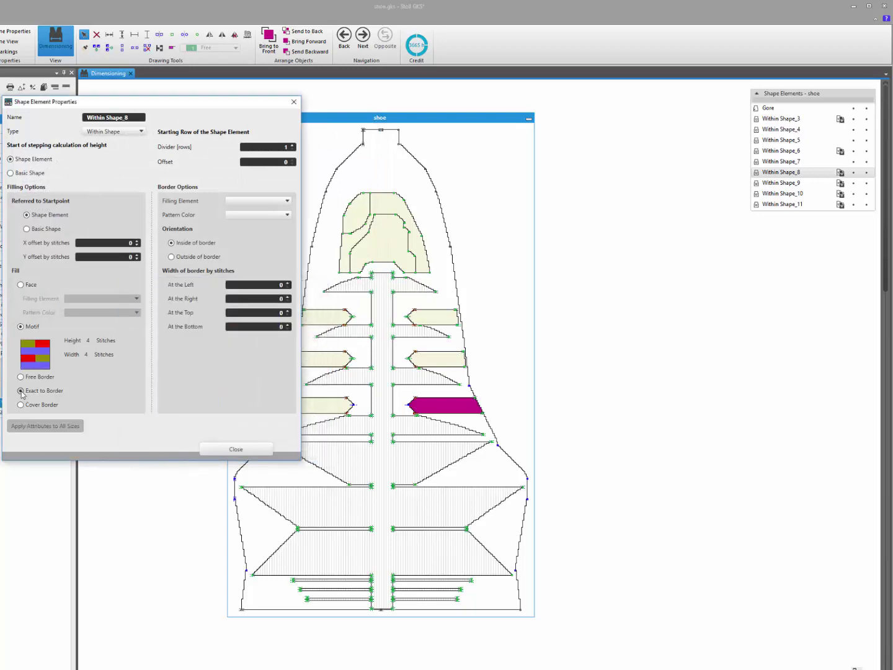
pyautogui.click(236, 448)
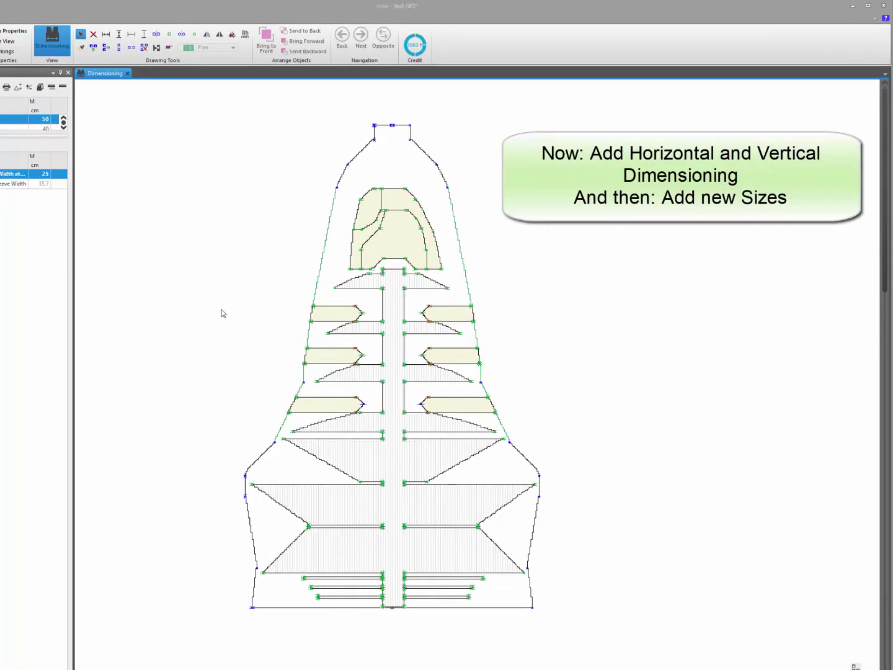
# Step: Add a horizontal dimension as a new measure between the shoe outline's two bottom corners, and start another at the left outline point just above
pyautogui.click(106, 35)
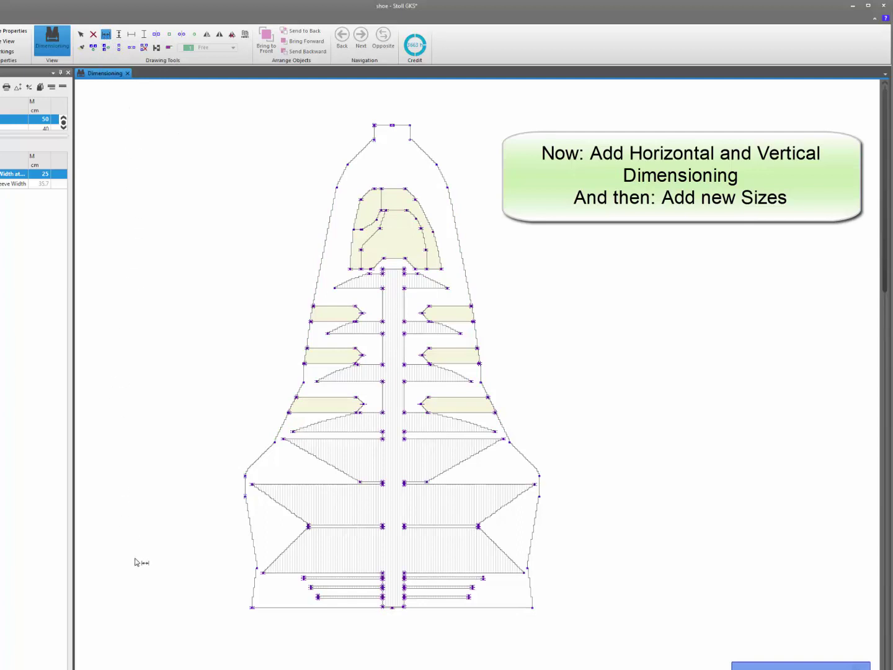
pyautogui.click(255, 607)
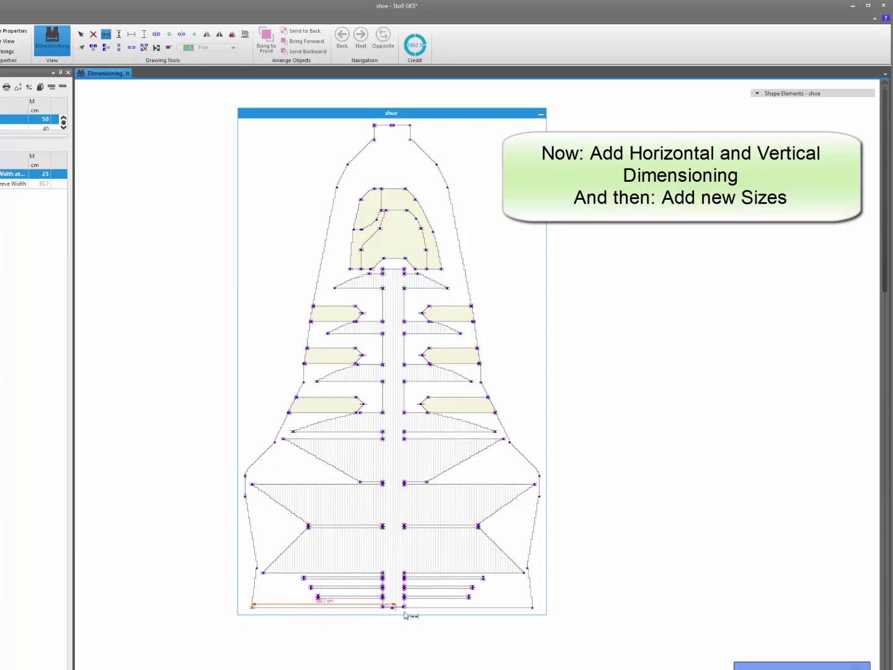
pyautogui.click(532, 609)
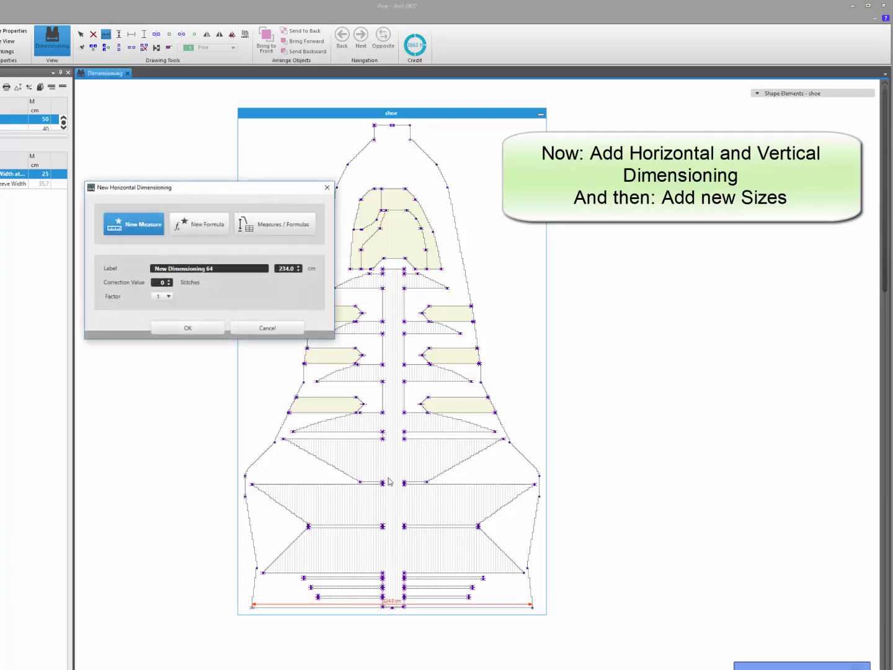
pyautogui.click(201, 329)
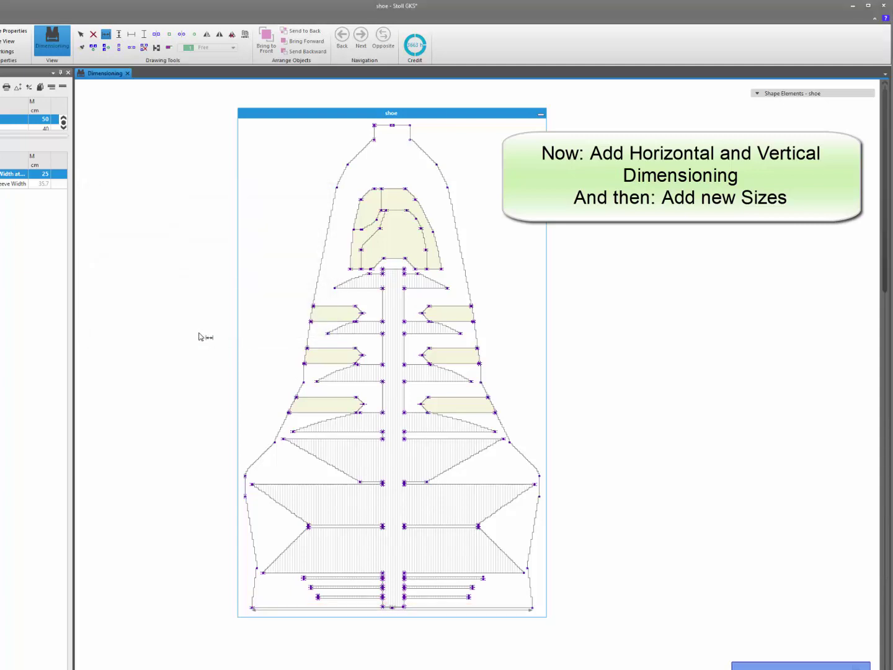
pyautogui.click(258, 569)
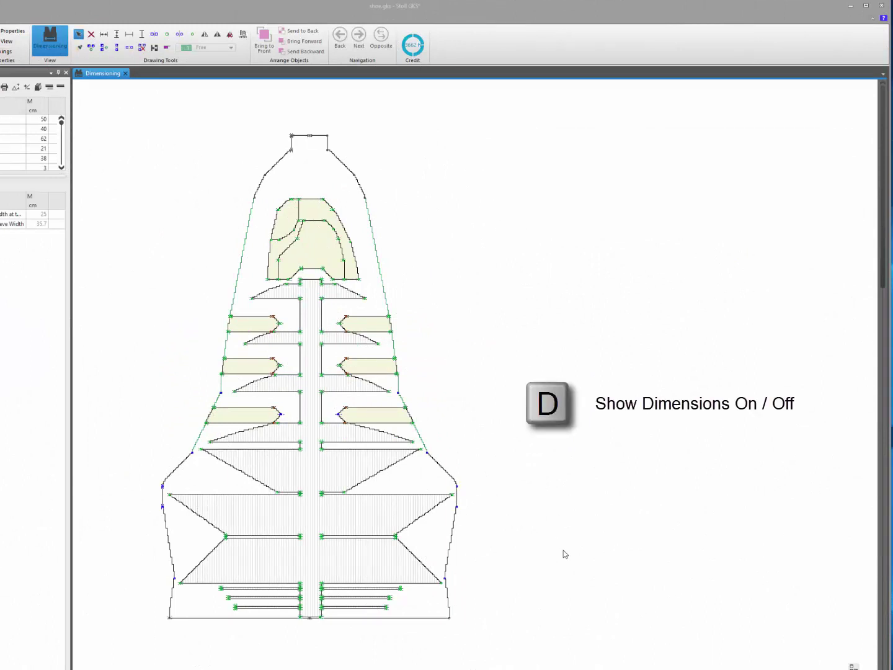
# Step: Show and hide the shoe piece's dimensions, and view the piece in sizes S, XS and L
pyautogui.press('d')
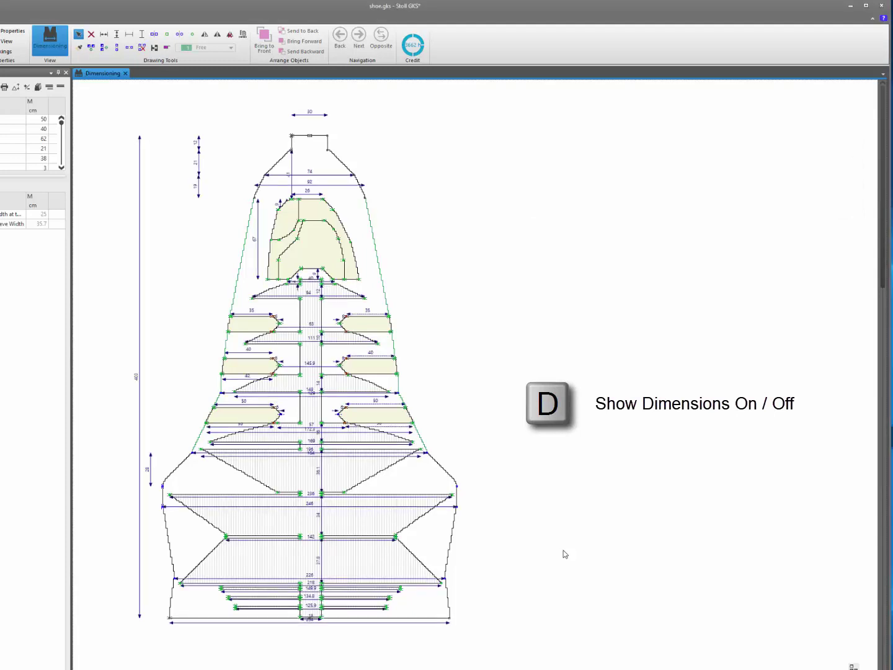
pyautogui.press('d')
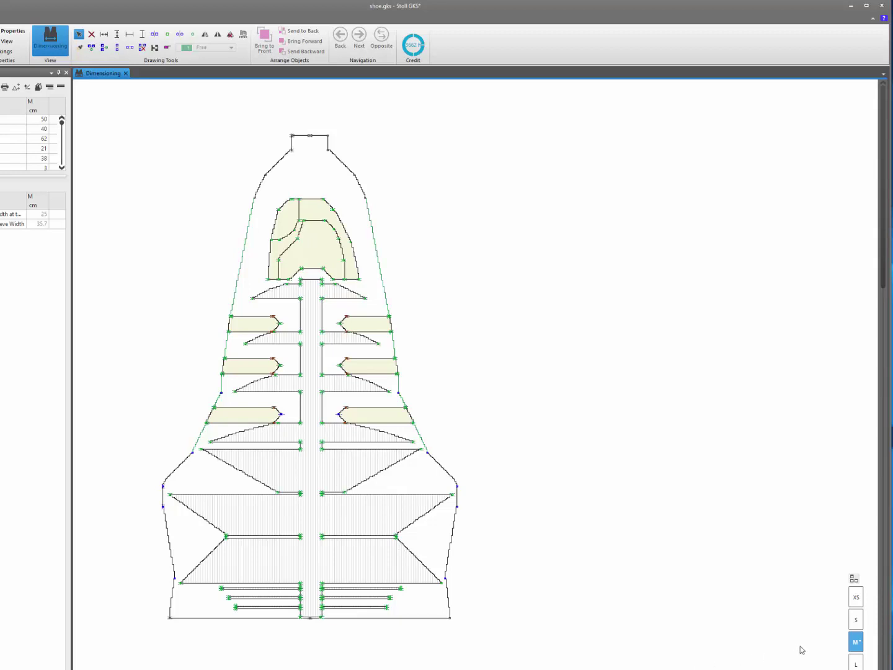
pyautogui.click(855, 620)
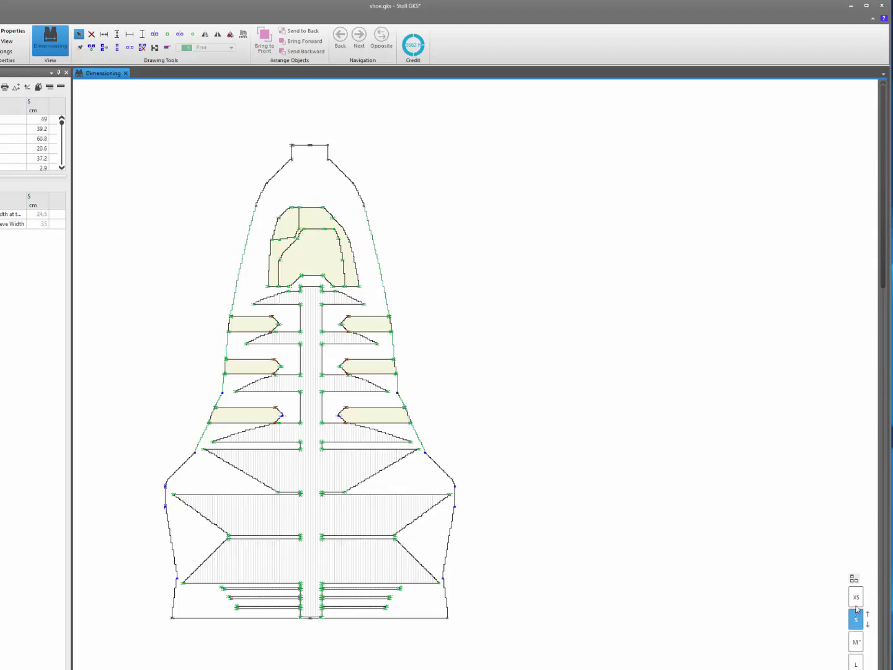
pyautogui.click(856, 598)
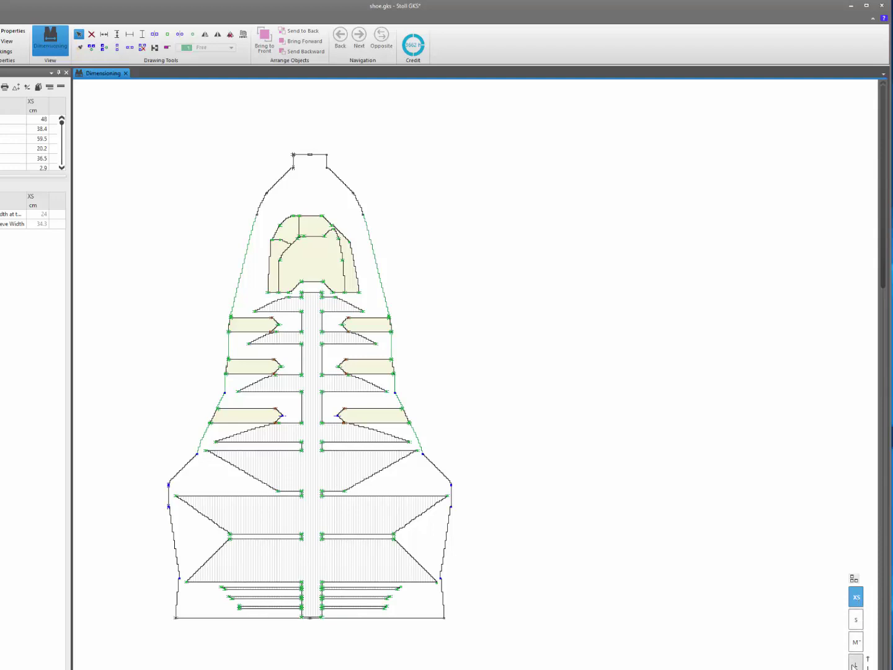
pyautogui.click(854, 663)
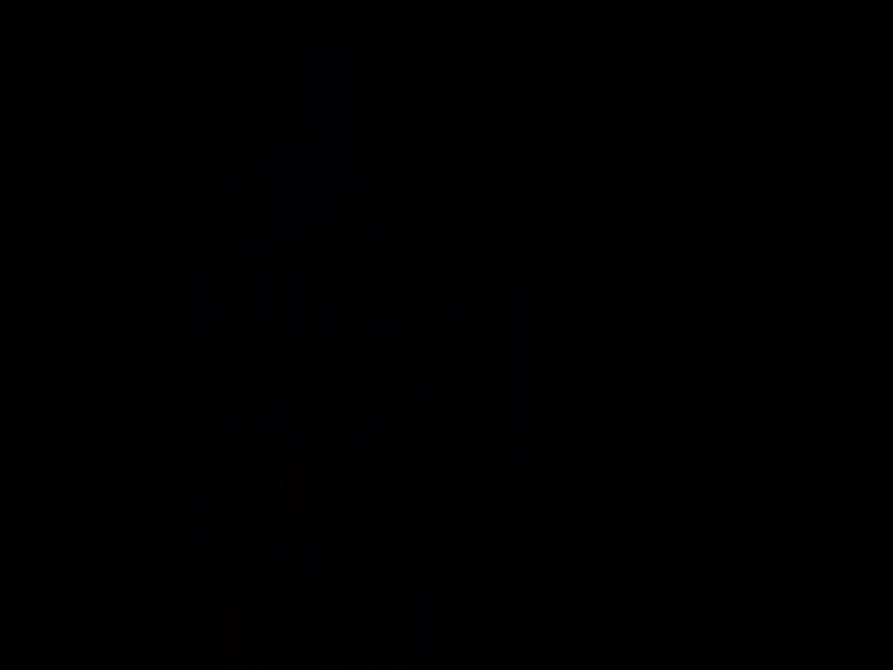